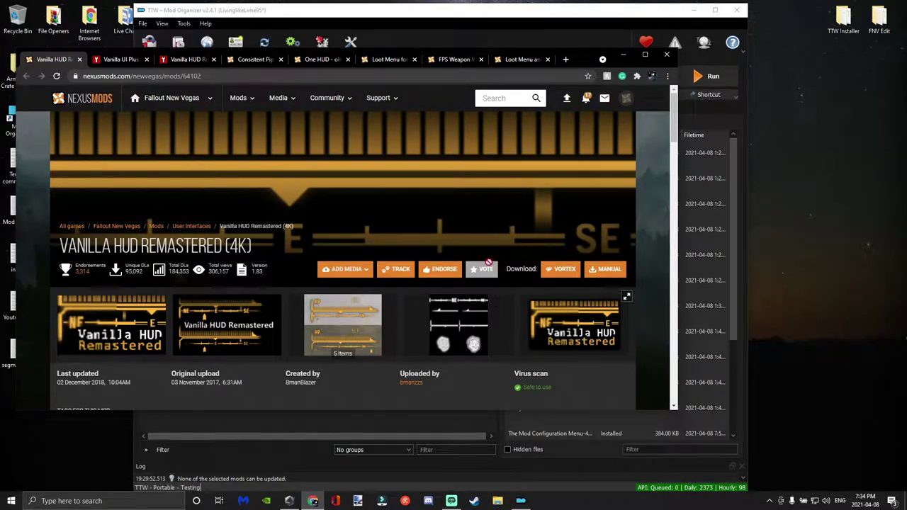
Step: Send the Vanilla HUD Remastered 4K v1.83 main file (1.50 MB) to Mod Organizer, then close its Nexus page
{"action": "left_click", "coordinate": [435, 37]}
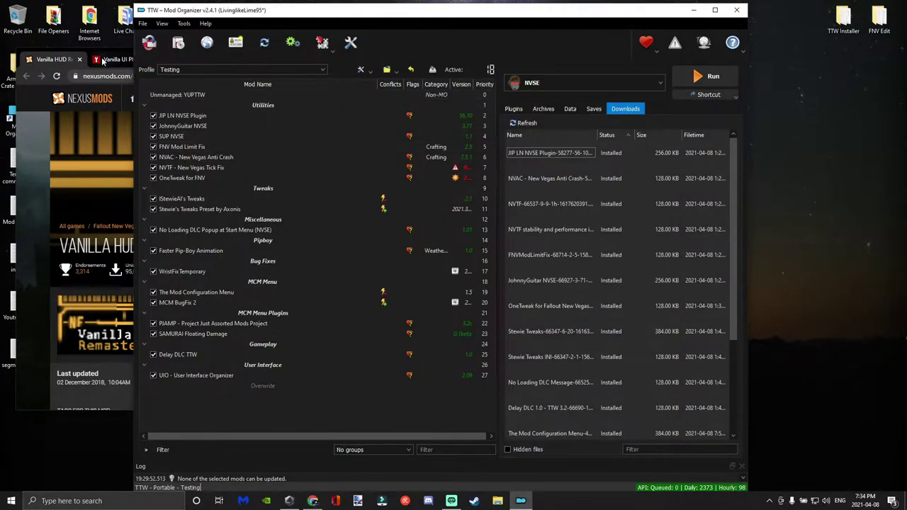
{"action": "left_click", "coordinate": [63, 59]}
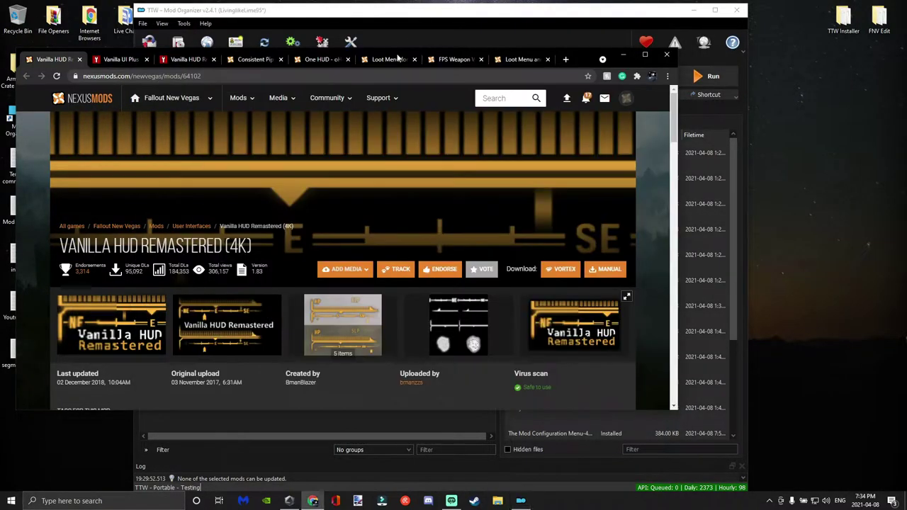
{"action": "left_click", "coordinate": [619, 55]}
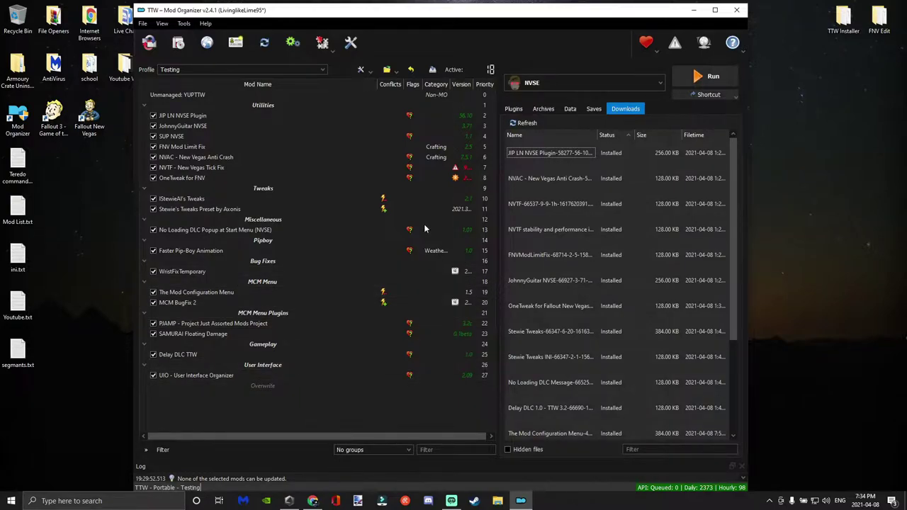
{"action": "left_click", "coordinate": [312, 501]}
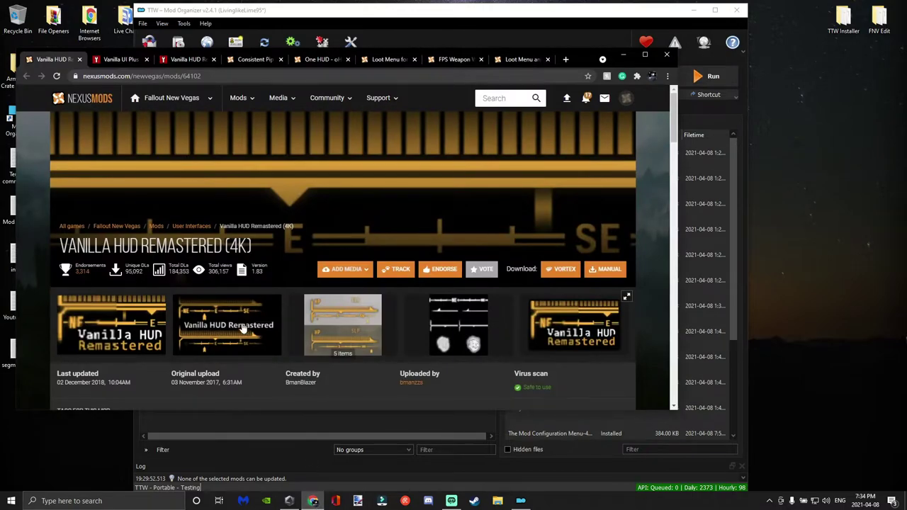
{"action": "scroll", "coordinate": [247, 321], "scroll_direction": "down", "scroll_amount": 2}
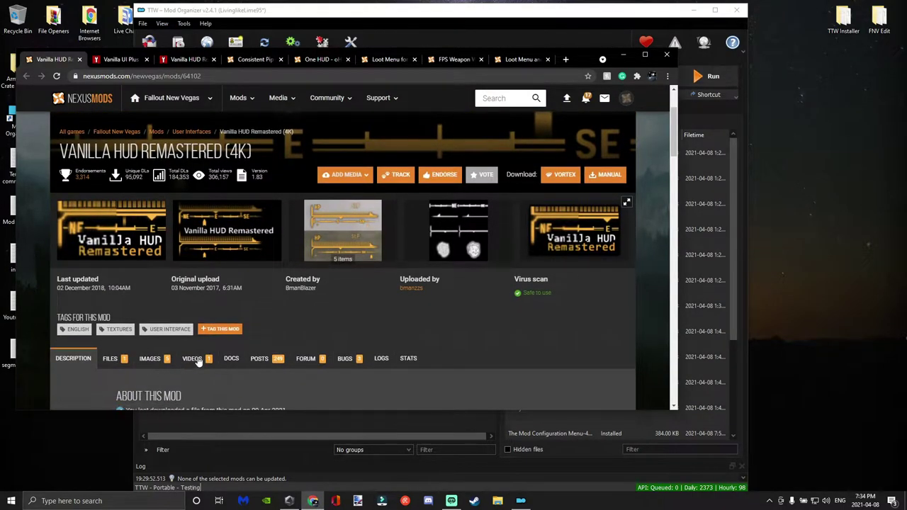
{"action": "scroll", "coordinate": [204, 305], "scroll_direction": "down", "scroll_amount": 1}
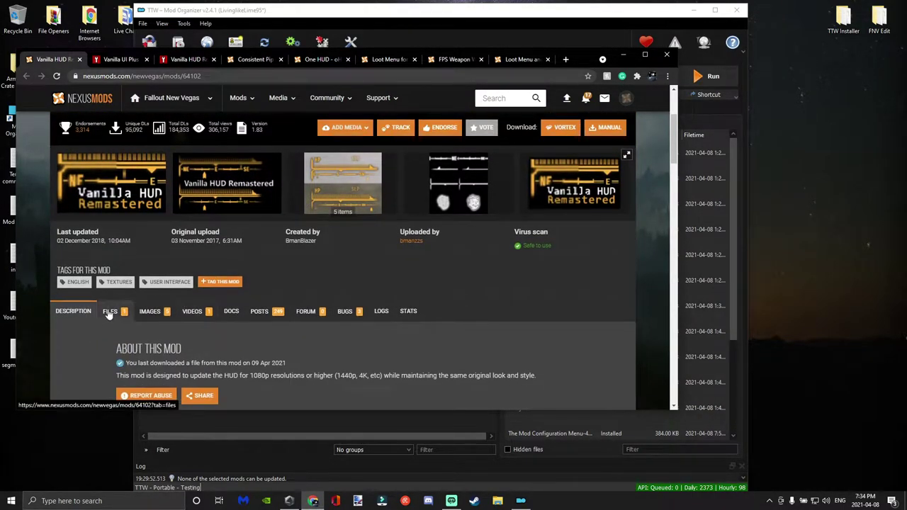
{"action": "left_click", "coordinate": [110, 313]}
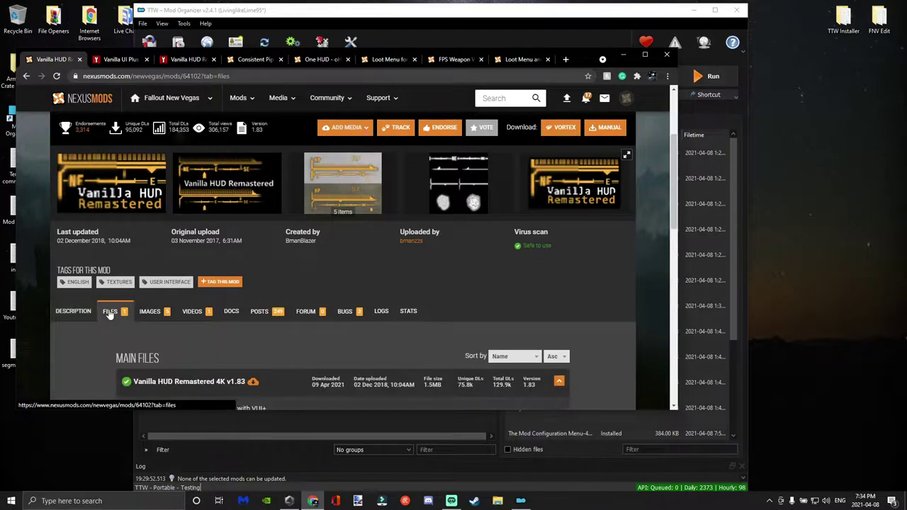
{"action": "scroll", "coordinate": [111, 312], "scroll_direction": "down", "scroll_amount": 2}
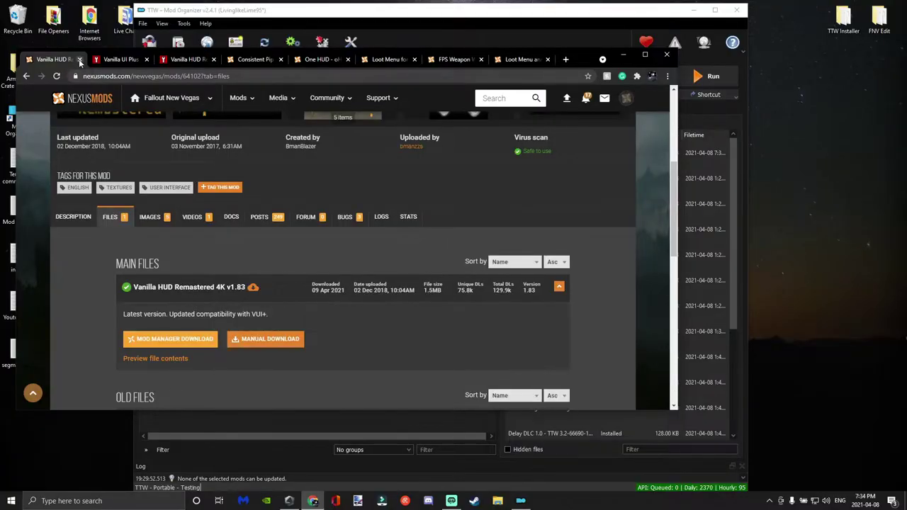
{"action": "left_click", "coordinate": [79, 59]}
Step: Install the Vanilla HUD Remastered 1.83 download using the 'VHR with VUI+ Patch' option
{"action": "left_click", "coordinate": [460, 33]}
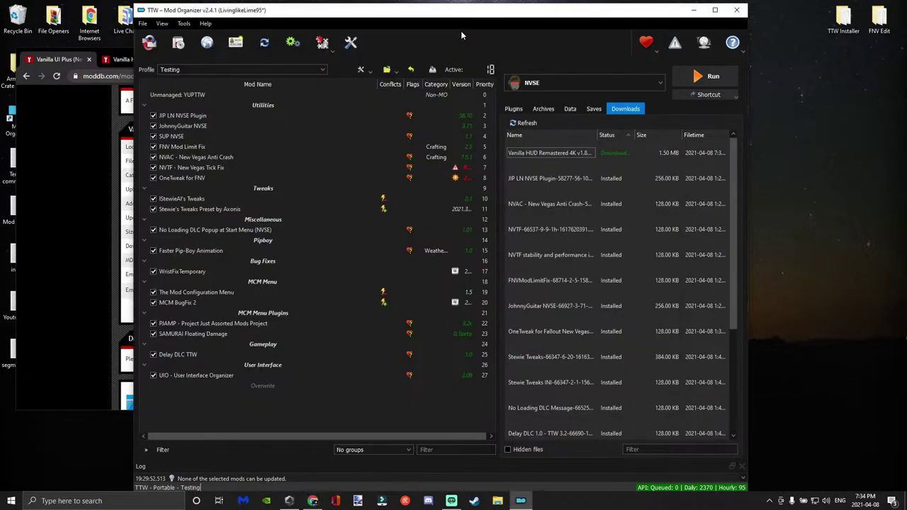
{"action": "double_click", "coordinate": [581, 155]}
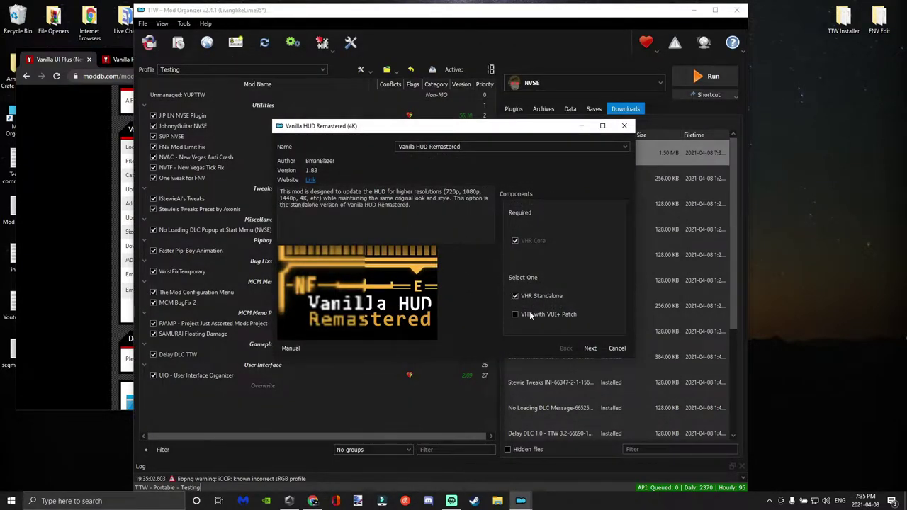
{"action": "left_click", "coordinate": [527, 316]}
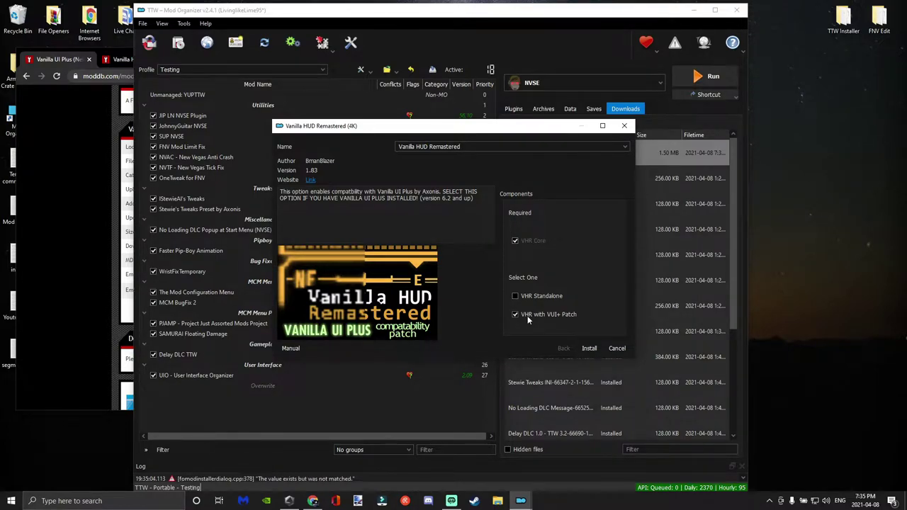
{"action": "left_click", "coordinate": [589, 349]}
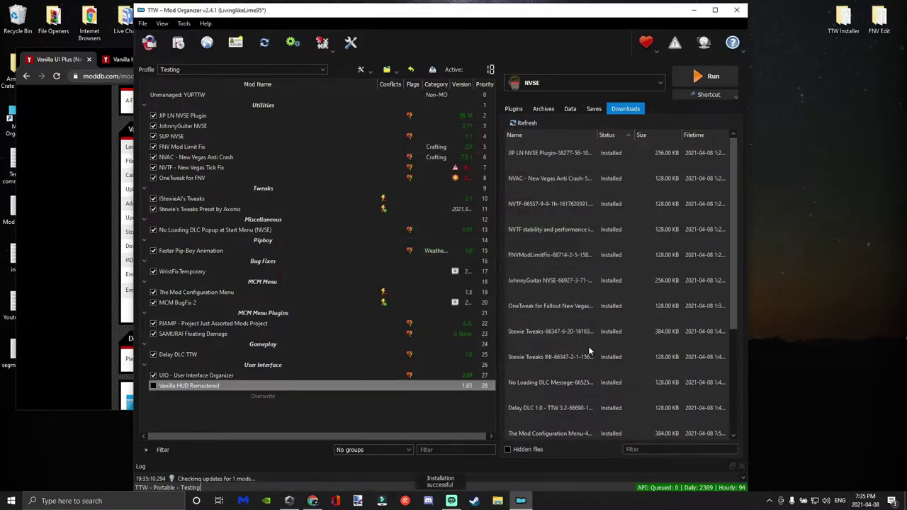
Step: Download the Vanilla UI Plus (New Vegas) 8.70 .7z archive from its ModDB page
{"action": "left_click", "coordinate": [48, 238]}
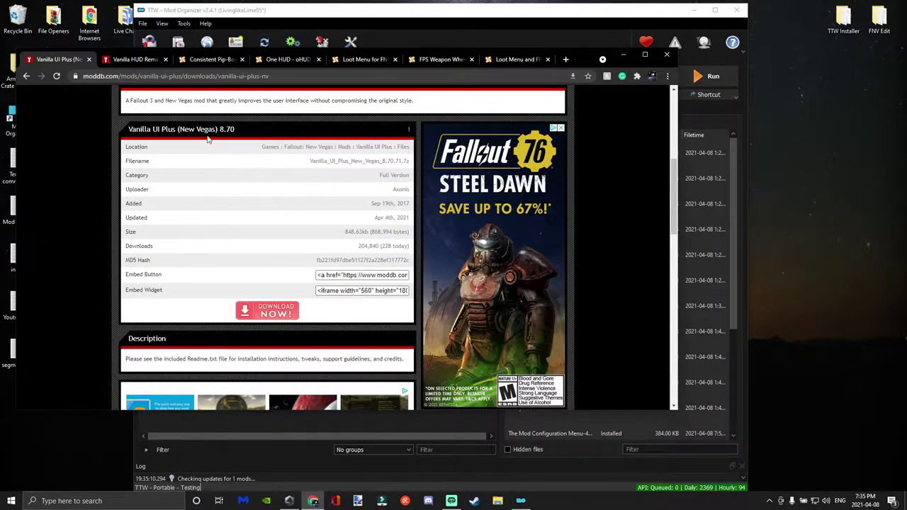
{"action": "left_click", "coordinate": [259, 314]}
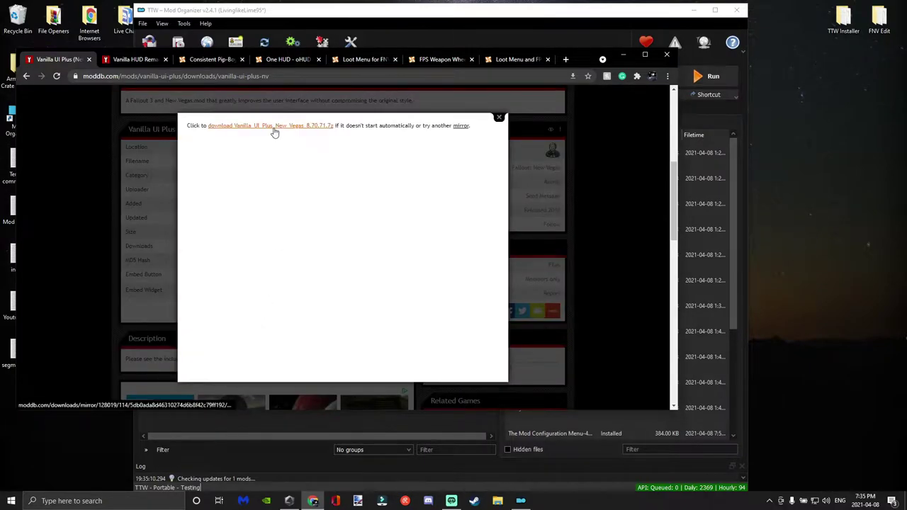
{"action": "left_click", "coordinate": [273, 130]}
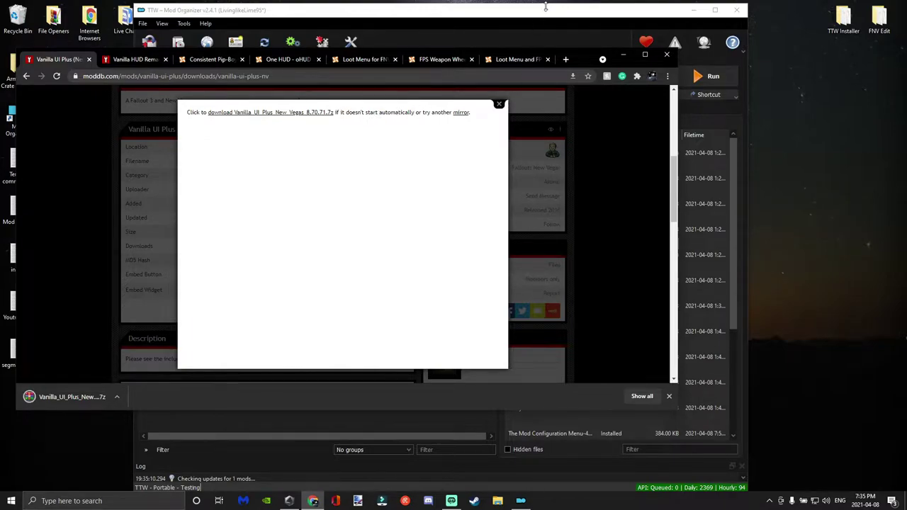
{"action": "left_click", "coordinate": [563, 31]}
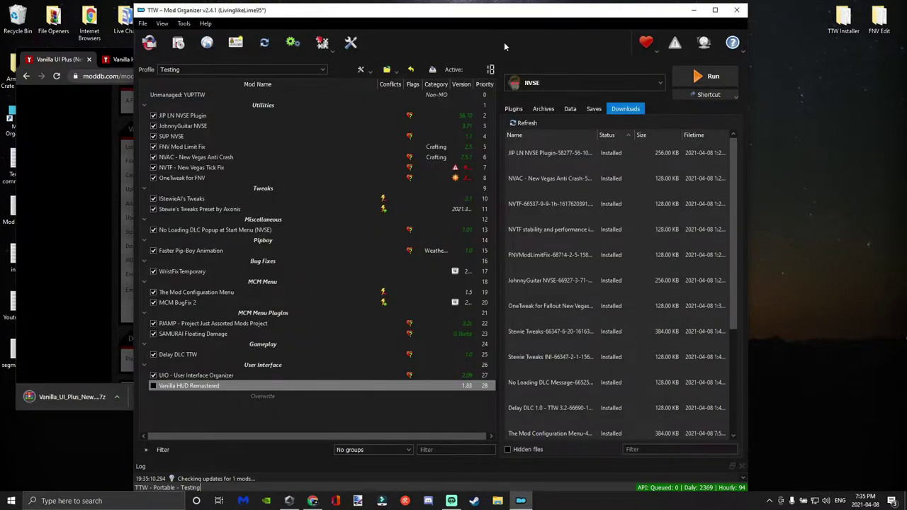
Step: Install Vanilla_UI_Plus_New_Vegas_8.70.71.7z with the Plugin and WASD Compatible options as mod 29
{"action": "left_click", "coordinate": [179, 43]}
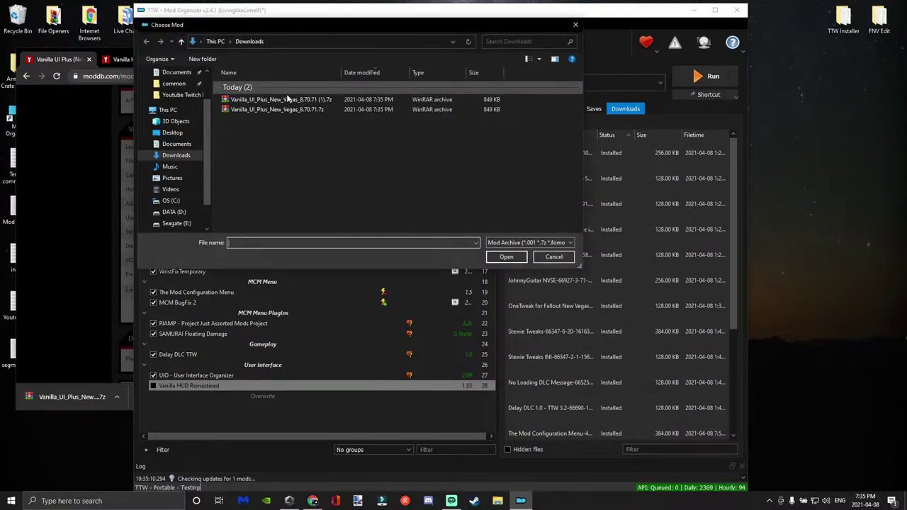
{"action": "left_click", "coordinate": [276, 109]}
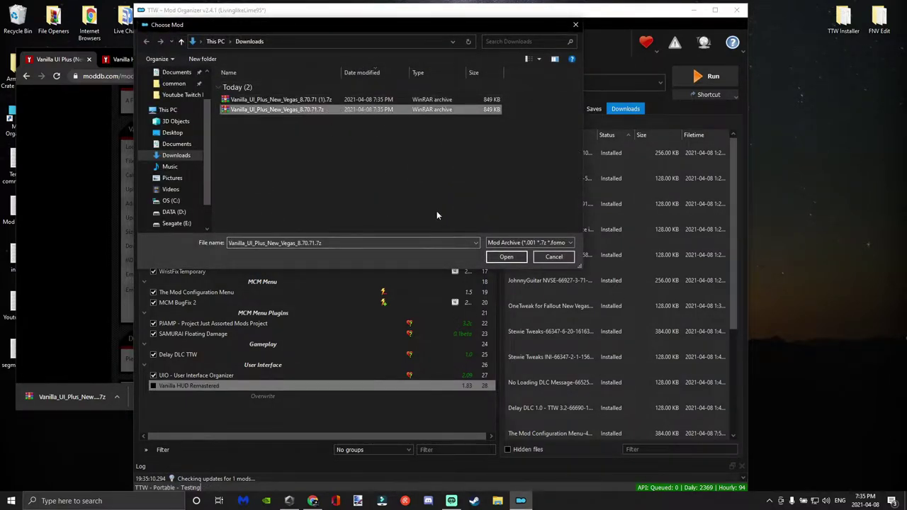
{"action": "left_click", "coordinate": [506, 257]}
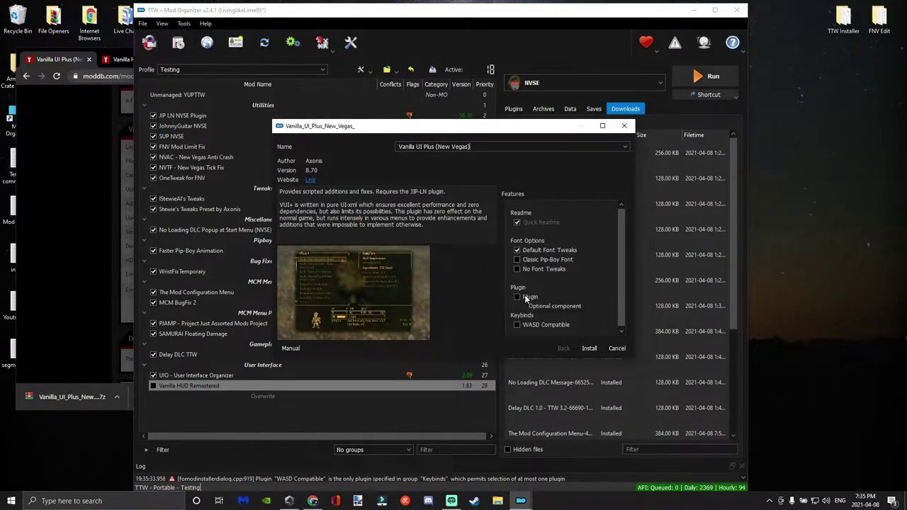
{"action": "left_click", "coordinate": [526, 298]}
{"action": "left_click", "coordinate": [528, 323]}
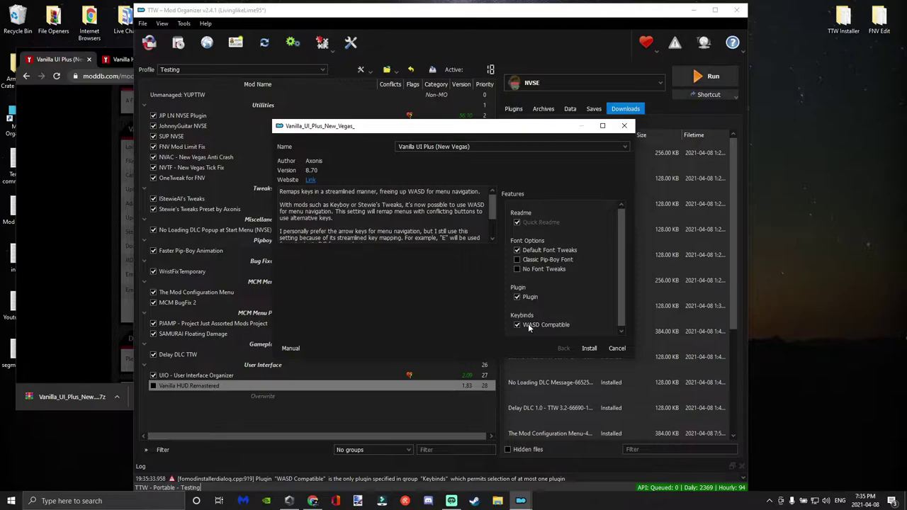
{"action": "left_click", "coordinate": [597, 350]}
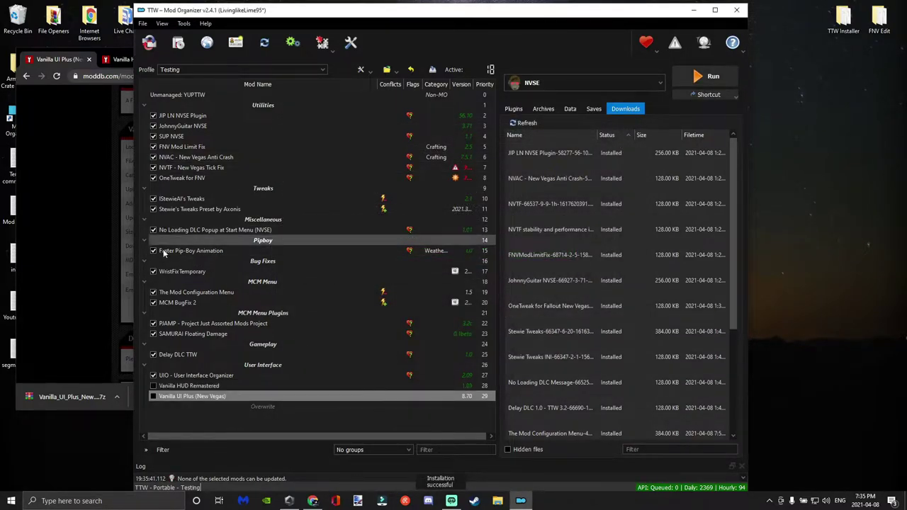
{"action": "left_click", "coordinate": [57, 229]}
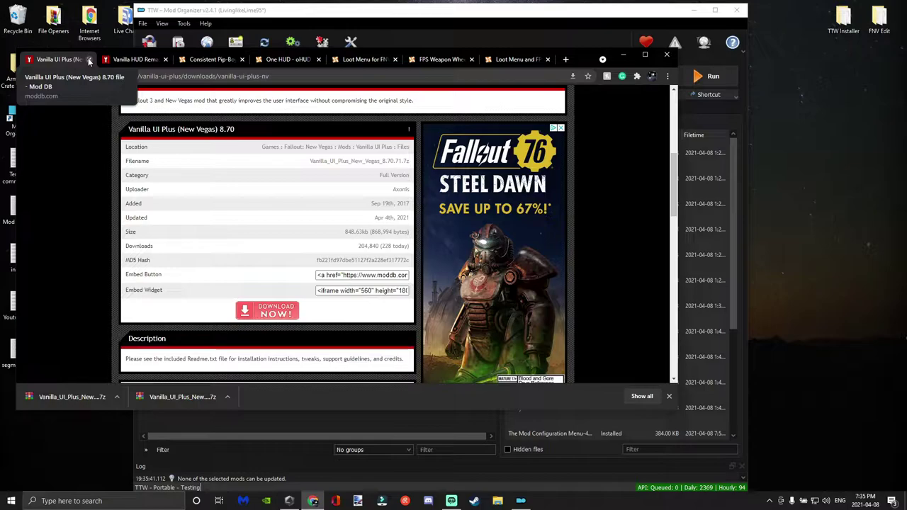
Step: Download Vanilla_UI_Plus_Remastered_Patch_1.83l.7z from the ModDB patch page
{"action": "left_click", "coordinate": [90, 59]}
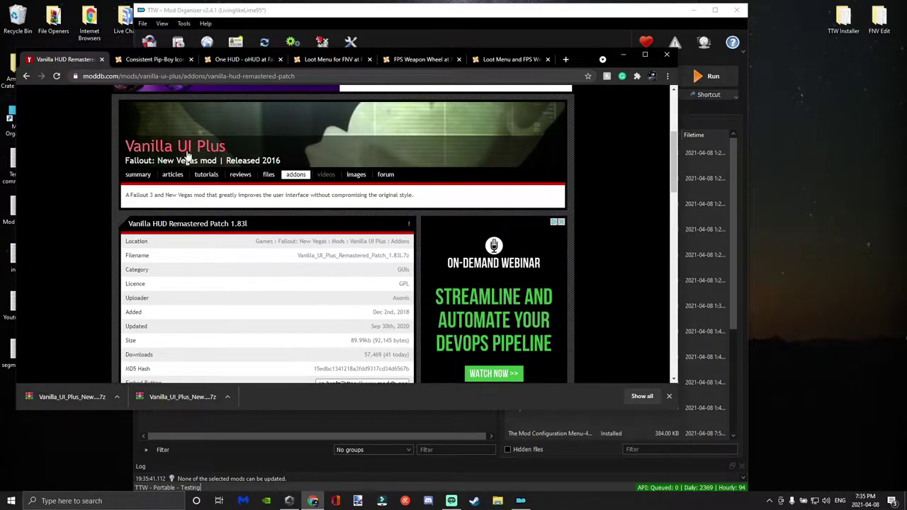
{"action": "scroll", "coordinate": [239, 266], "scroll_direction": "down", "scroll_amount": 2}
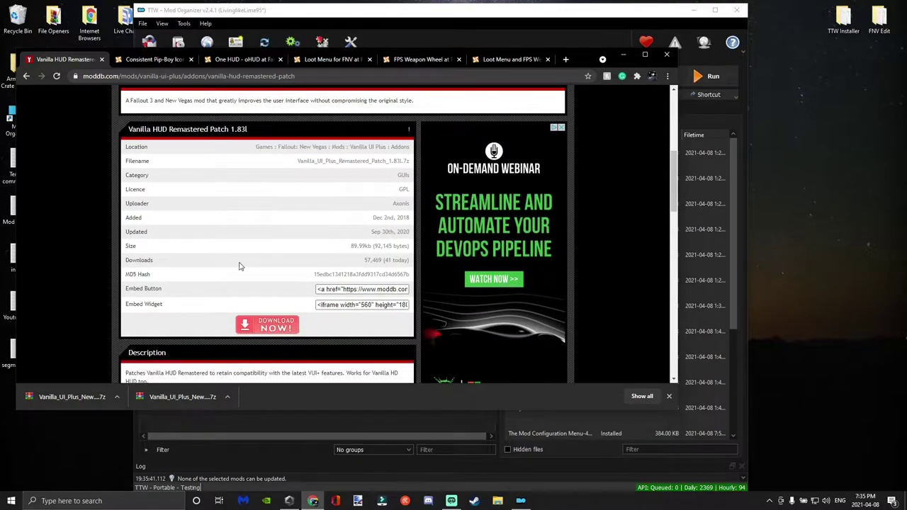
{"action": "scroll", "coordinate": [248, 241], "scroll_direction": "down", "scroll_amount": 1}
{"action": "scroll", "coordinate": [251, 184], "scroll_direction": "up", "scroll_amount": 1}
{"action": "scroll", "coordinate": [184, 184], "scroll_direction": "down", "scroll_amount": 1}
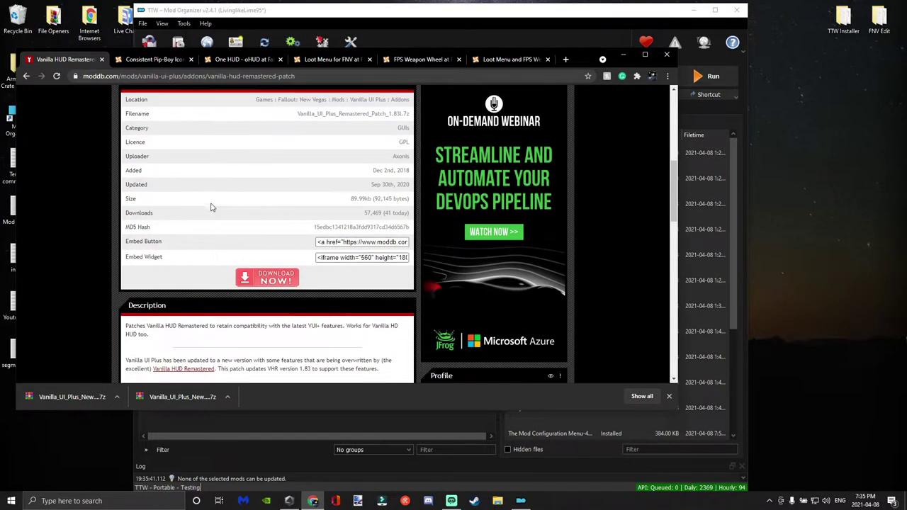
{"action": "left_click", "coordinate": [260, 277]}
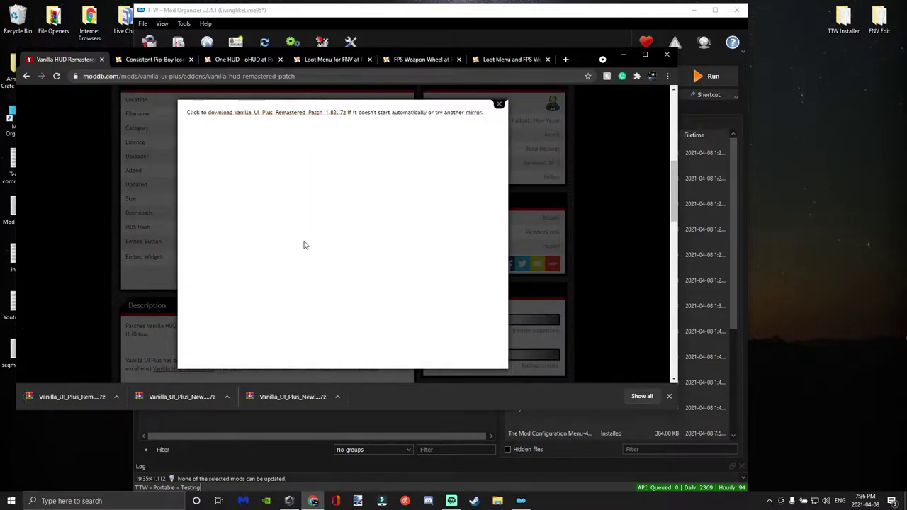
Step: Install Vanilla_UI_Plus_Remastered_Patch_1.83l.7z through Quick Install as mod 30
{"action": "left_click", "coordinate": [612, 41]}
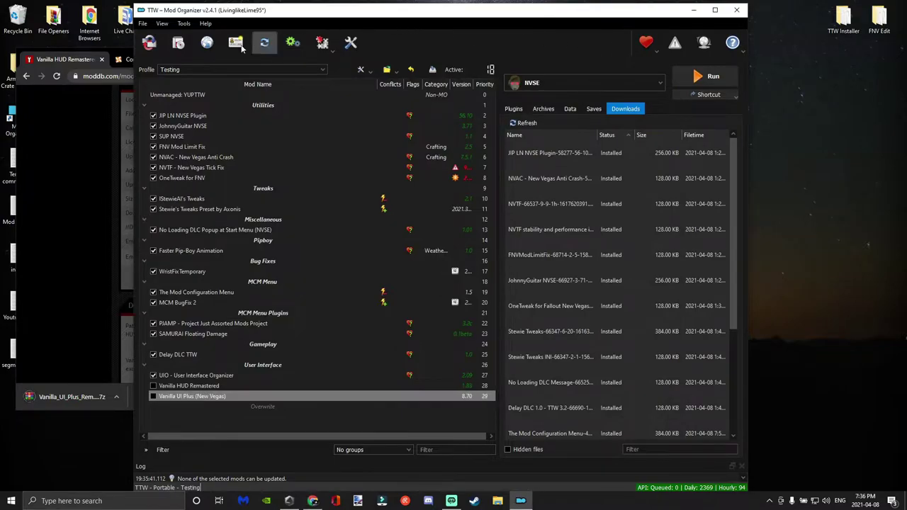
{"action": "left_click", "coordinate": [179, 44]}
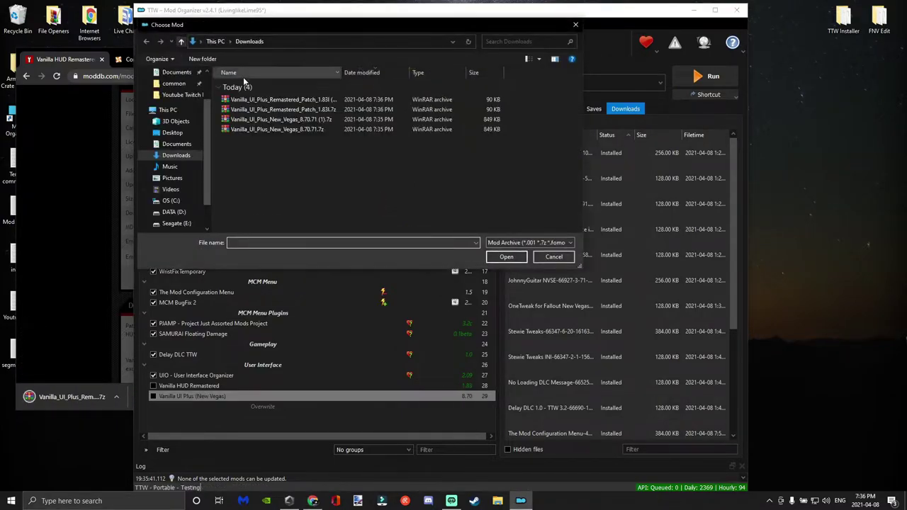
{"action": "left_click", "coordinate": [281, 109]}
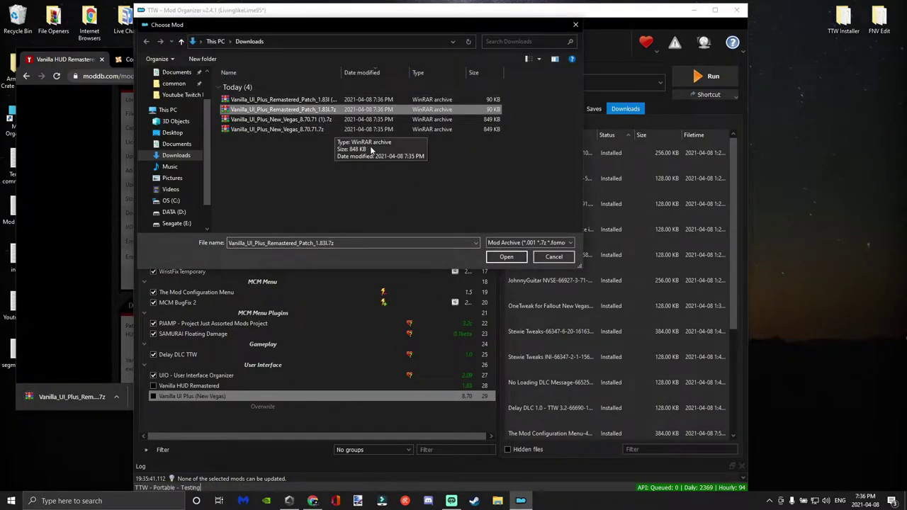
{"action": "left_click", "coordinate": [505, 256]}
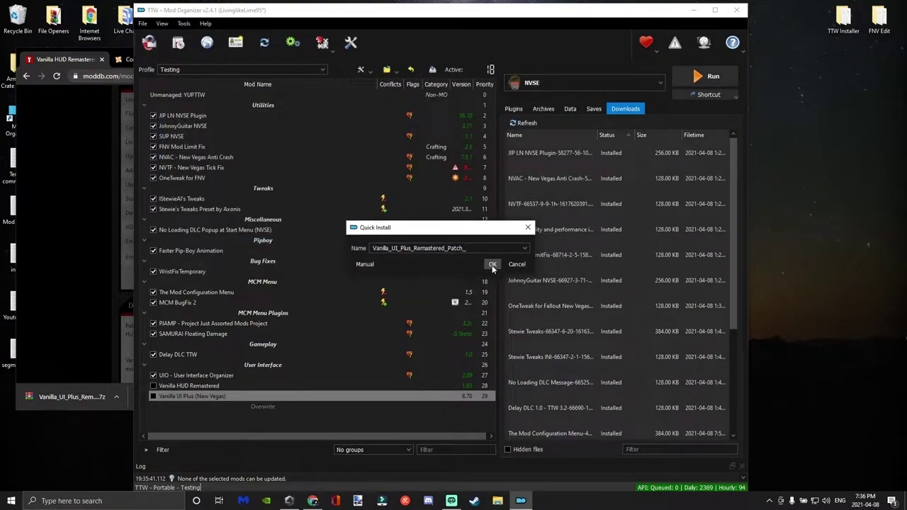
{"action": "left_click", "coordinate": [492, 265]}
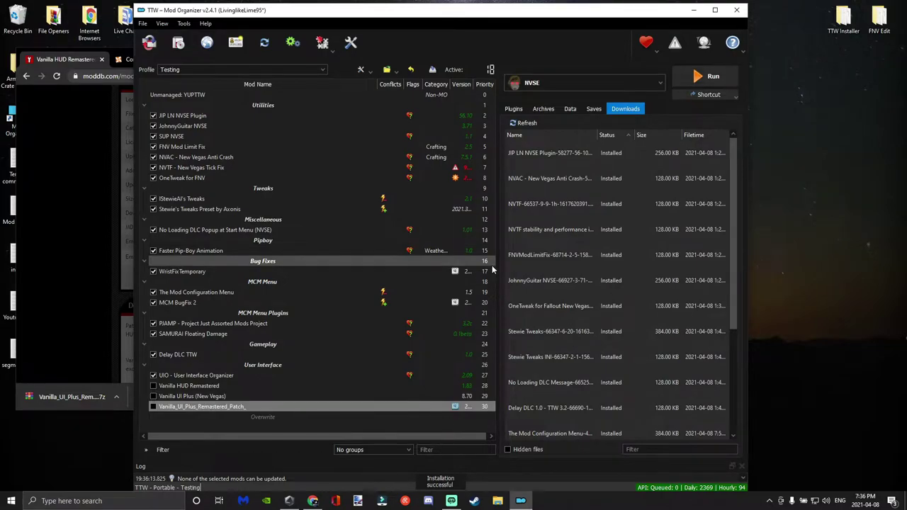
{"action": "left_click", "coordinate": [97, 198]}
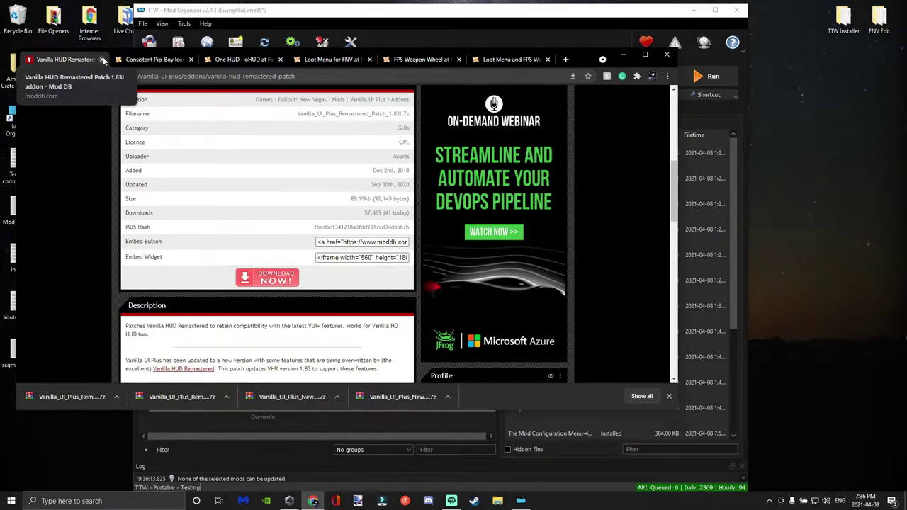
Step: Send the Consistent Pip-boy Icons 3.605 main file to Mod Organizer
{"action": "left_click", "coordinate": [104, 60]}
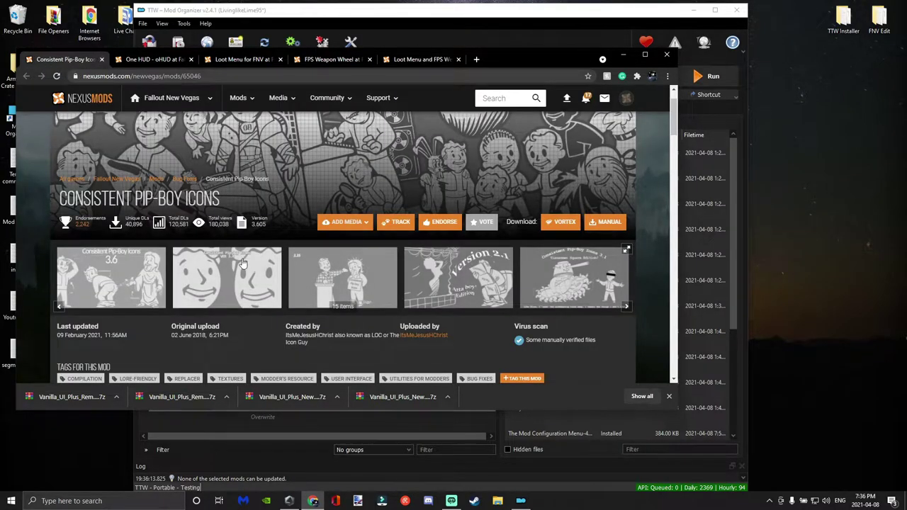
{"action": "scroll", "coordinate": [238, 257], "scroll_direction": "down", "scroll_amount": 2}
{"action": "scroll", "coordinate": [238, 257], "scroll_direction": "up", "scroll_amount": 1}
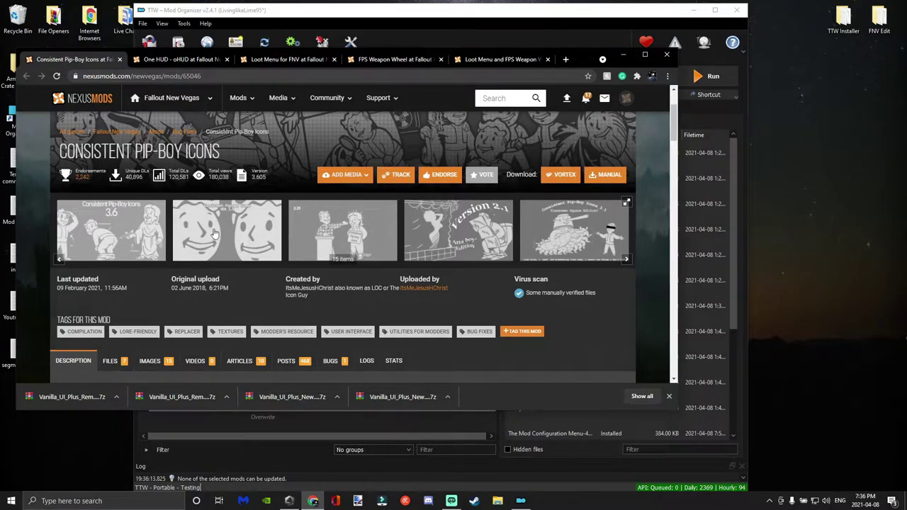
{"action": "scroll", "coordinate": [228, 225], "scroll_direction": "down", "scroll_amount": 2}
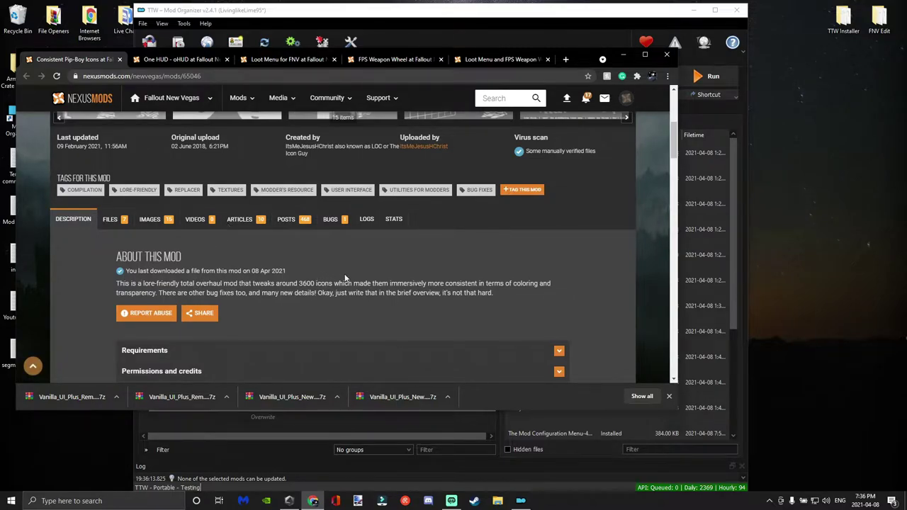
{"action": "left_click", "coordinate": [105, 220]}
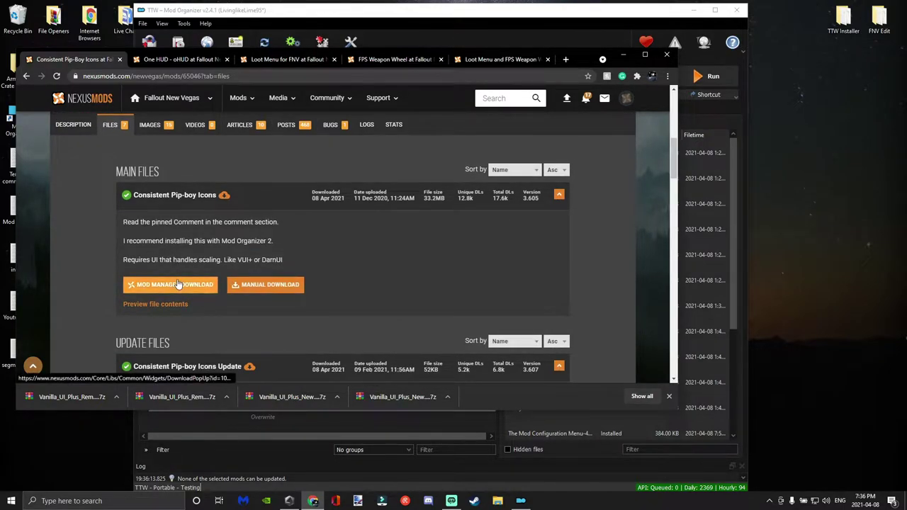
{"action": "left_click", "coordinate": [178, 284]}
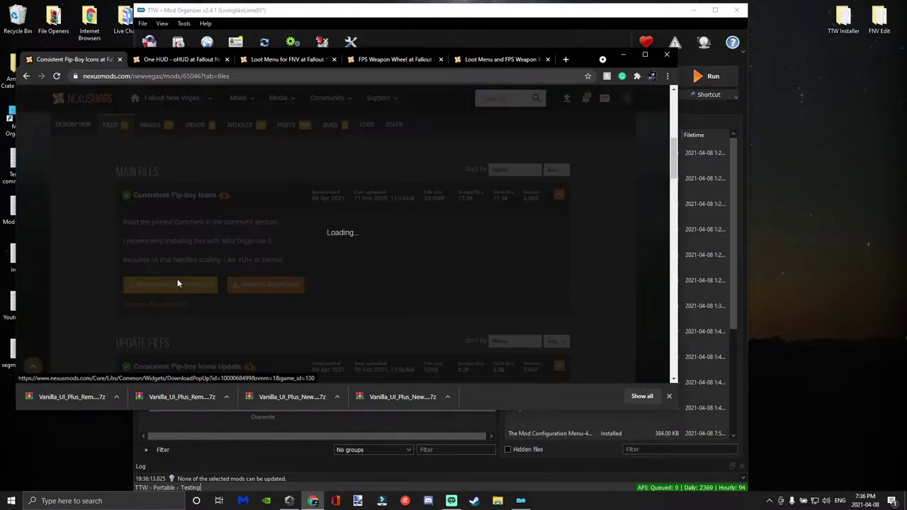
{"action": "left_click", "coordinate": [168, 165]}
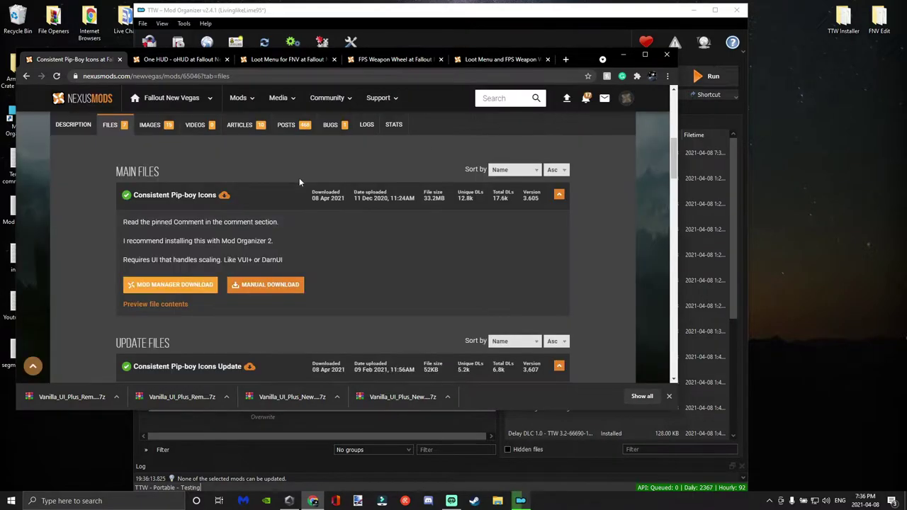
Step: Send the Consistent Pip-boy Icons 3.607 update to Mod Organizer and close the page
{"action": "scroll", "coordinate": [243, 205], "scroll_direction": "down", "scroll_amount": 2}
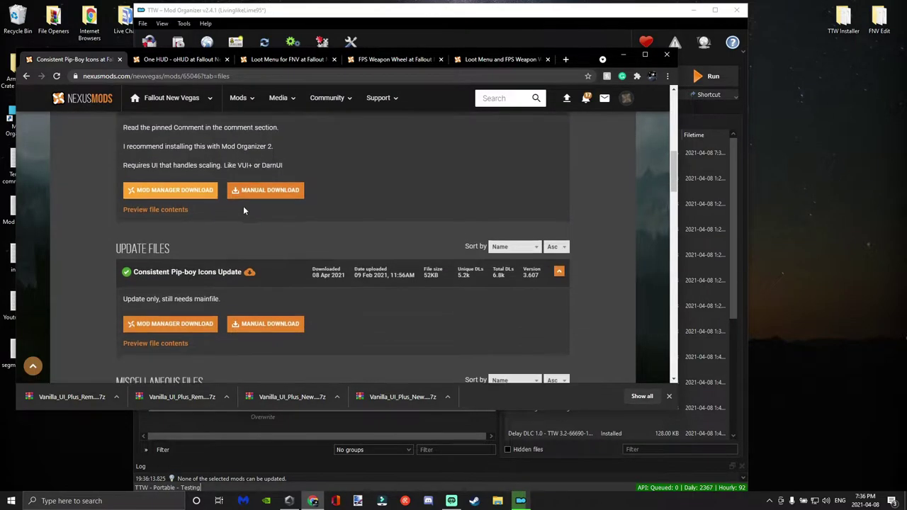
{"action": "left_click", "coordinate": [184, 324]}
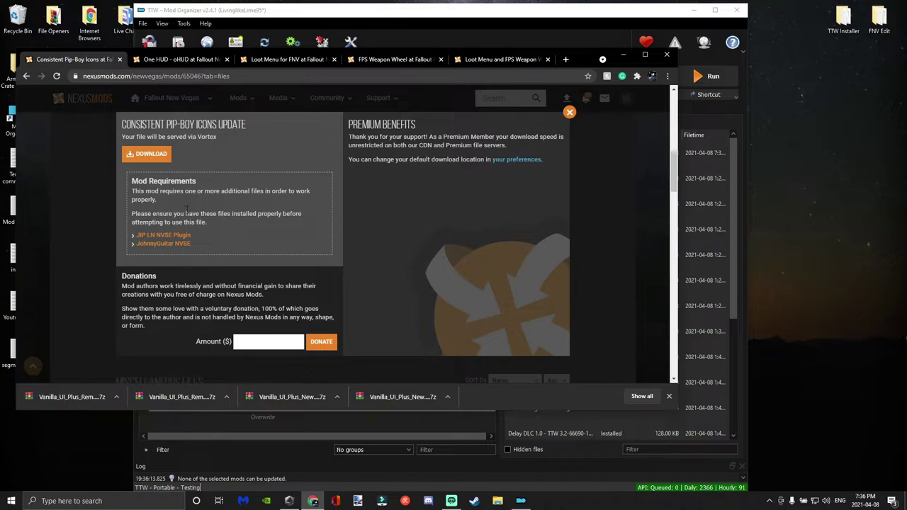
{"action": "left_click", "coordinate": [142, 152]}
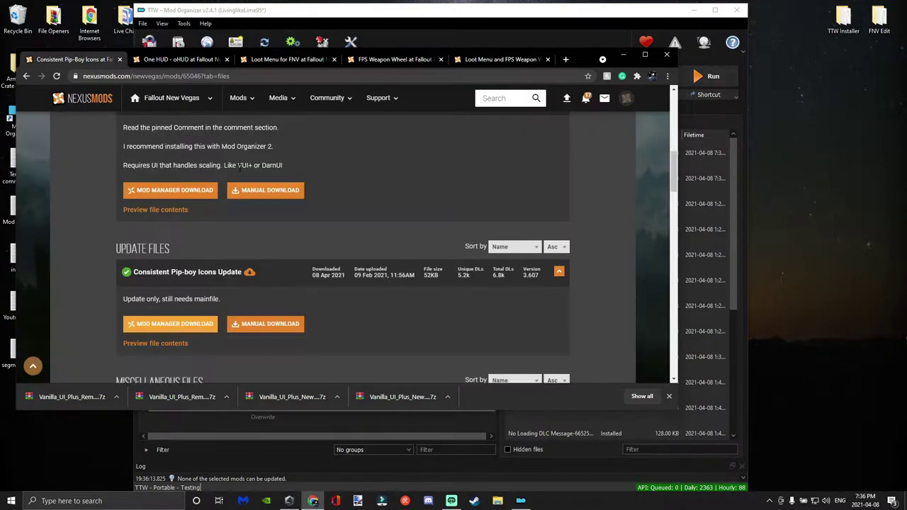
{"action": "left_click", "coordinate": [120, 59]}
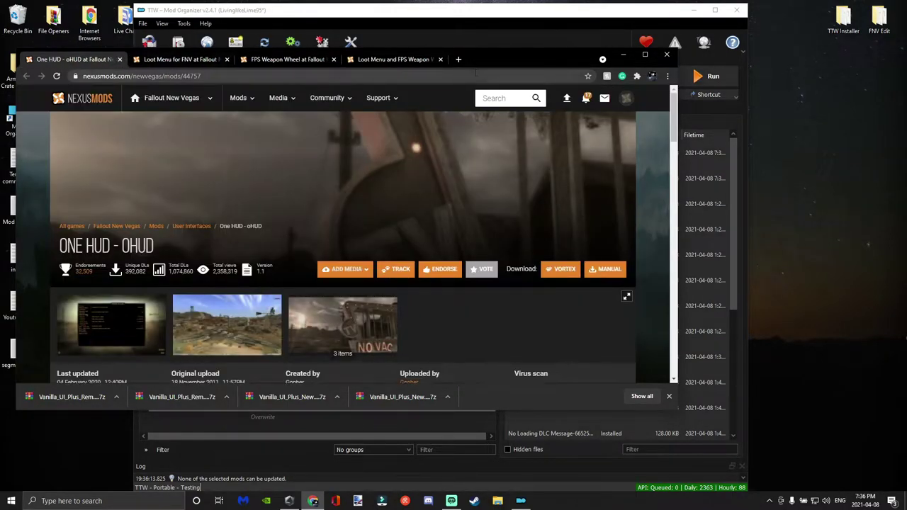
Step: Install Consistent Pip-Boy Icons from the 3.605 download with the reviewed installer options
{"action": "left_click", "coordinate": [540, 32]}
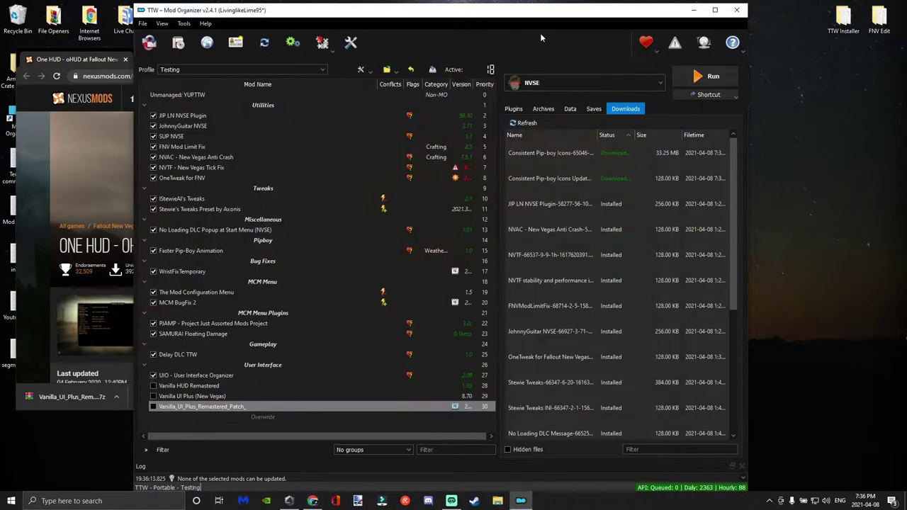
{"action": "left_click", "coordinate": [548, 159]}
{"action": "double_click", "coordinate": [549, 157]}
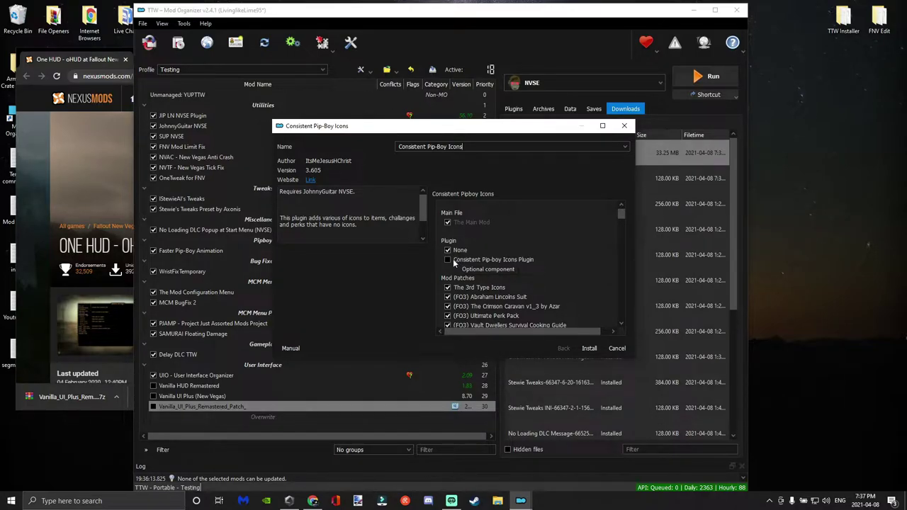
{"action": "scroll", "coordinate": [454, 261], "scroll_direction": "down", "scroll_amount": 10}
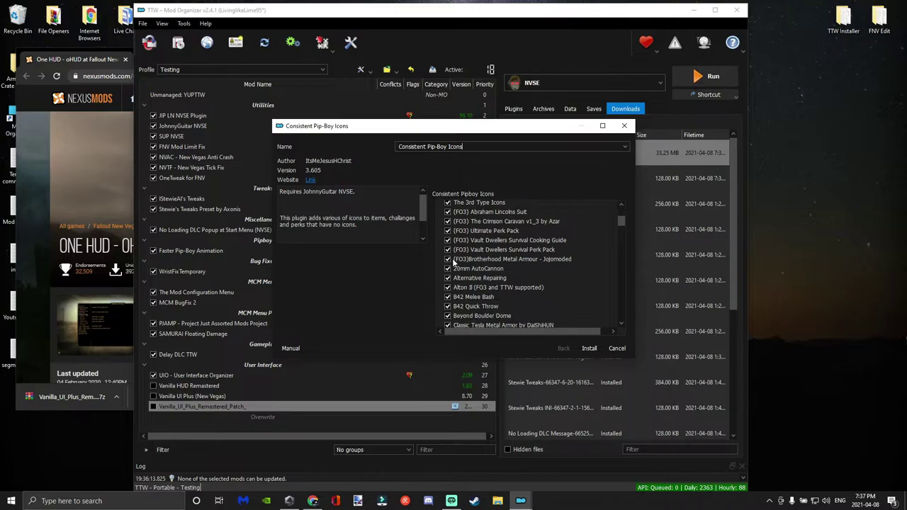
{"action": "scroll", "coordinate": [454, 261], "scroll_direction": "down", "scroll_amount": 10}
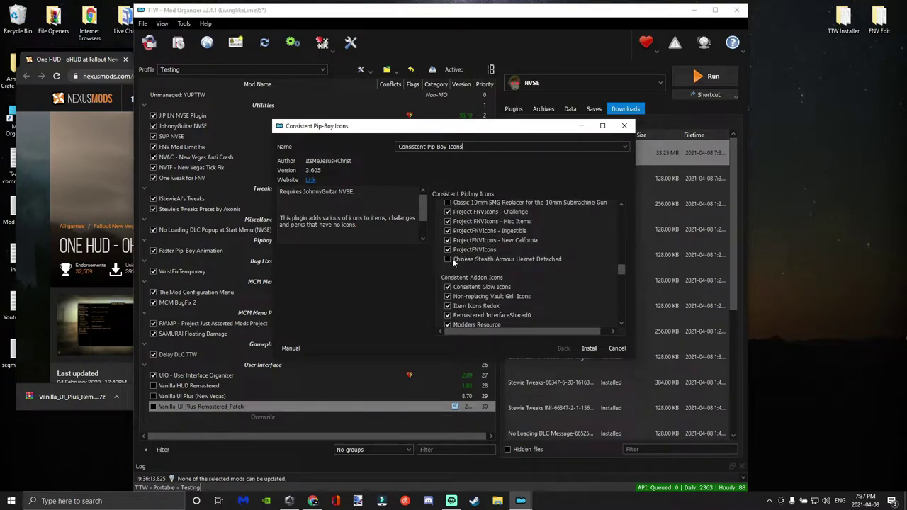
{"action": "scroll", "coordinate": [452, 259], "scroll_direction": "down", "scroll_amount": 8}
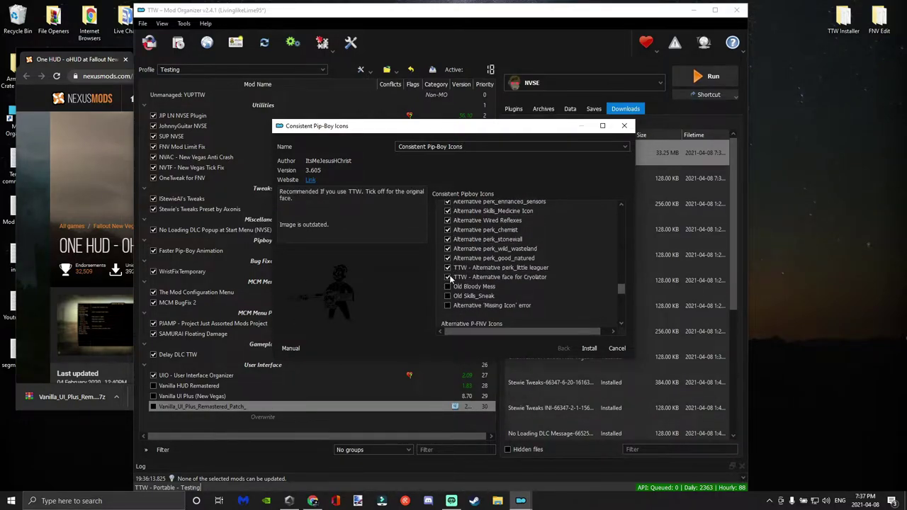
{"action": "scroll", "coordinate": [522, 277], "scroll_direction": "down", "scroll_amount": 4}
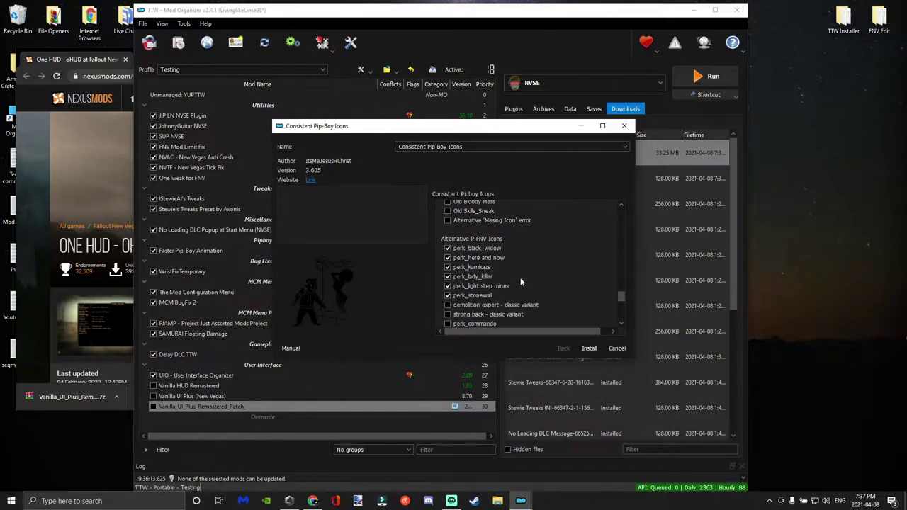
{"action": "scroll", "coordinate": [508, 286], "scroll_direction": "down", "scroll_amount": 8}
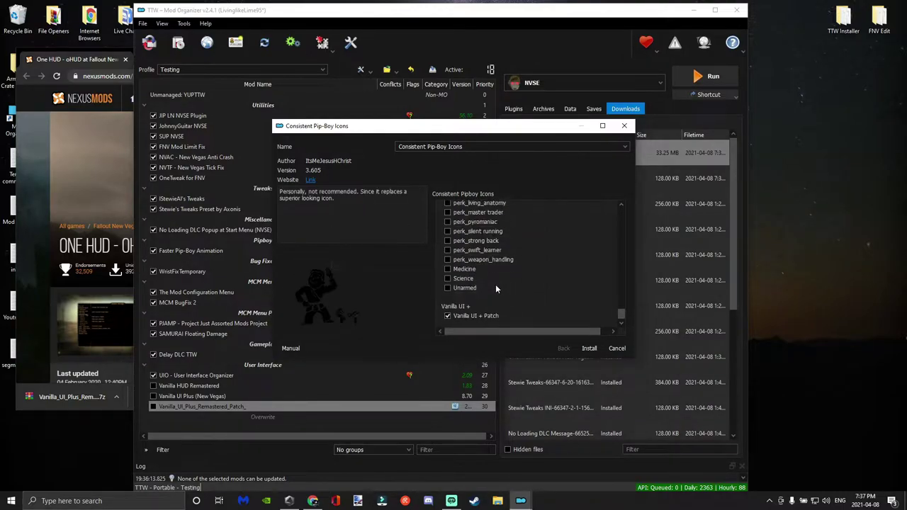
{"action": "left_click", "coordinate": [588, 348]}
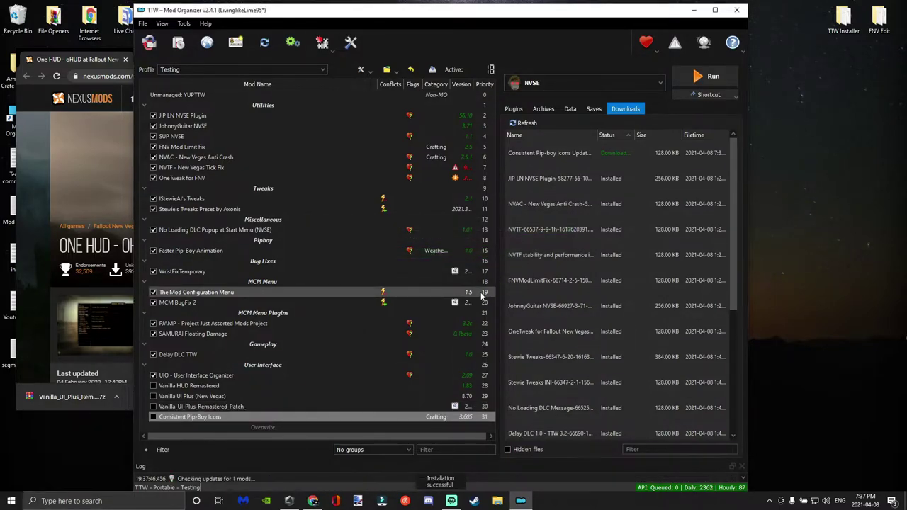
Step: Install the icons update and merge it into the existing Consistent Pip-Boy Icons mod
{"action": "double_click", "coordinate": [563, 155]}
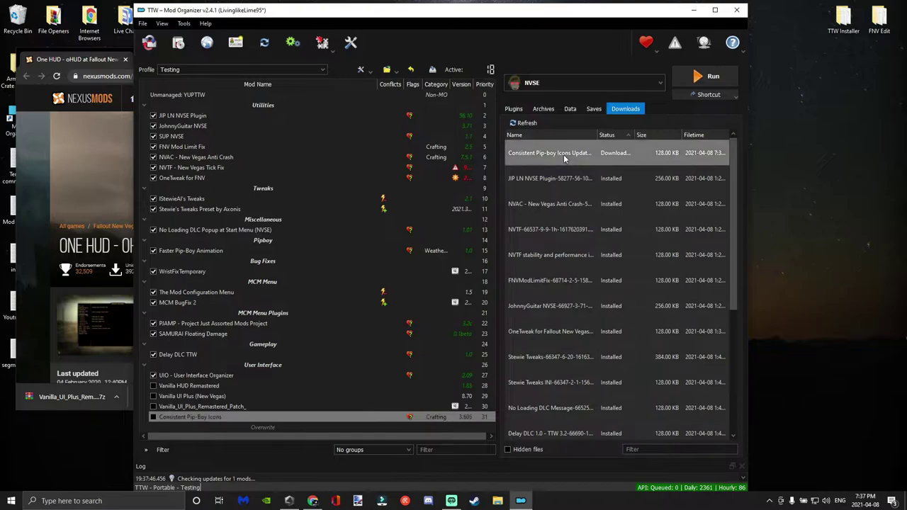
{"action": "left_click", "coordinate": [497, 264]}
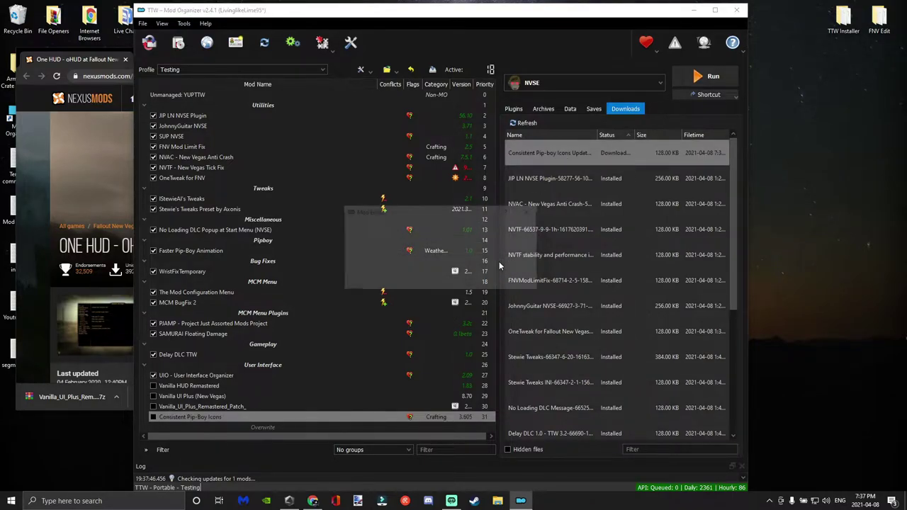
{"action": "left_click", "coordinate": [406, 282]}
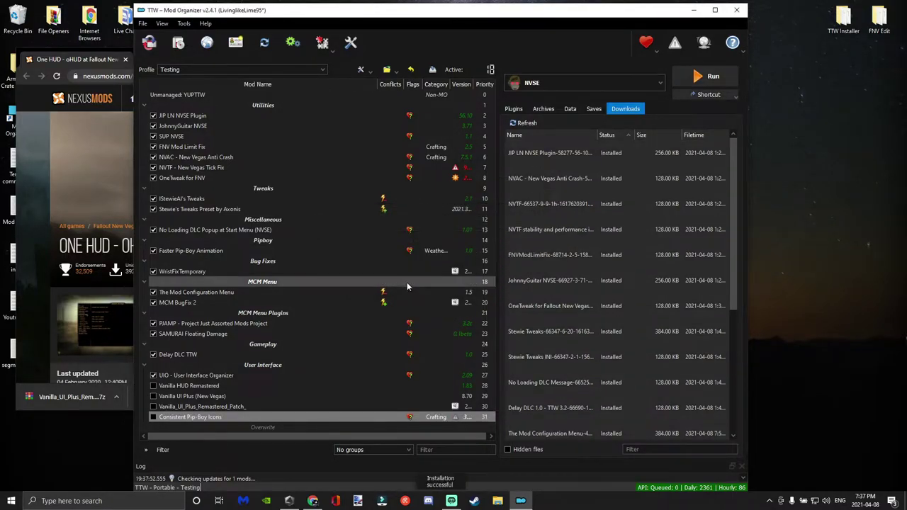
Step: Review the One HUD - oHUD files list on Nexus and close its page
{"action": "left_click", "coordinate": [63, 182]}
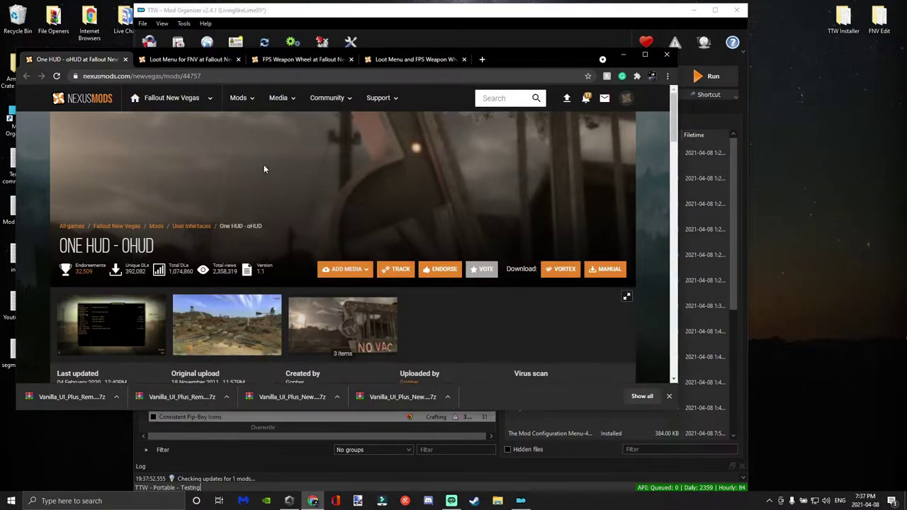
{"action": "scroll", "coordinate": [218, 348], "scroll_direction": "down", "scroll_amount": 5}
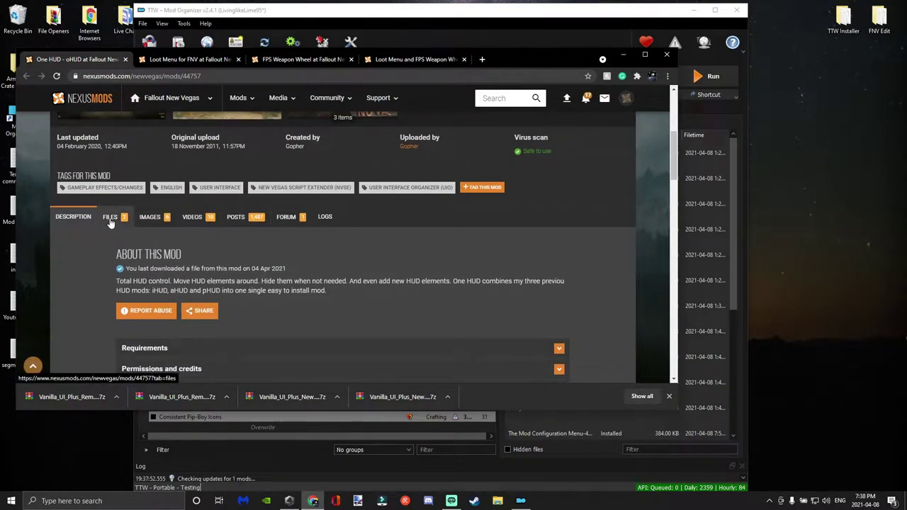
{"action": "left_click", "coordinate": [110, 221]}
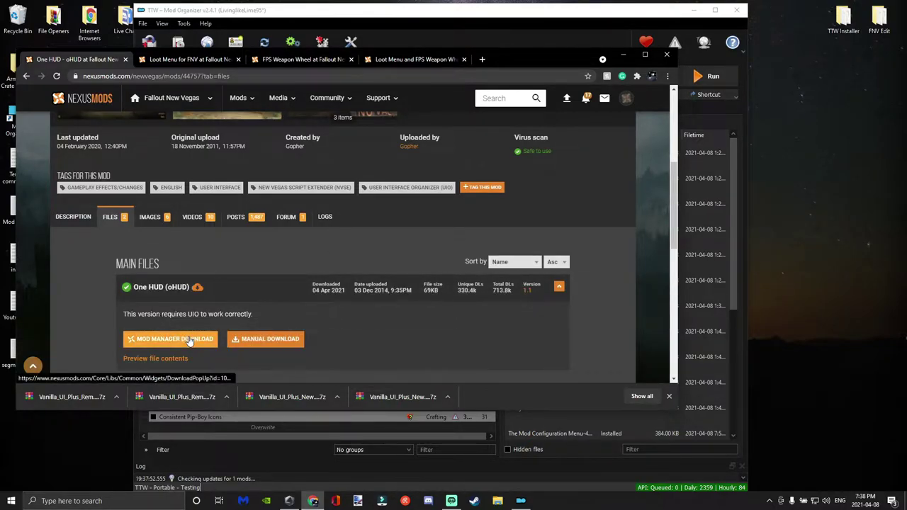
{"action": "scroll", "coordinate": [401, 237], "scroll_direction": "down", "scroll_amount": 2}
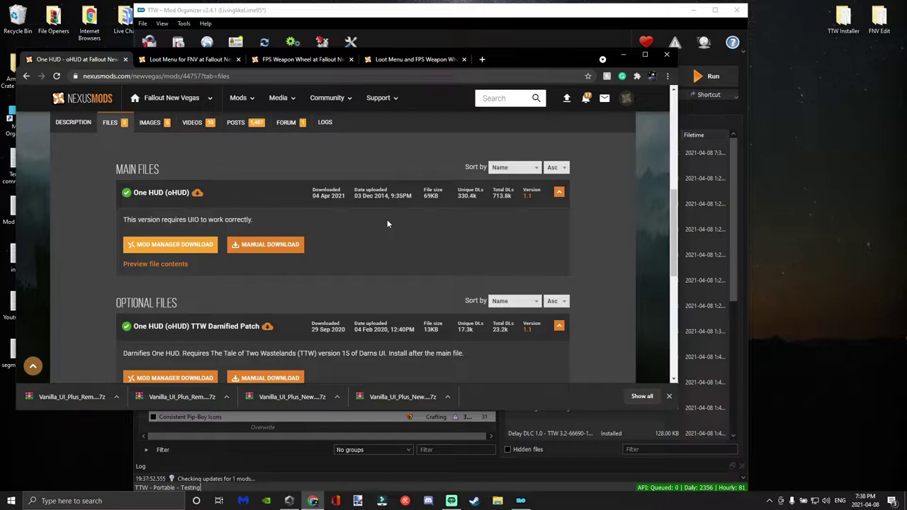
{"action": "scroll", "coordinate": [369, 213], "scroll_direction": "up", "scroll_amount": 1}
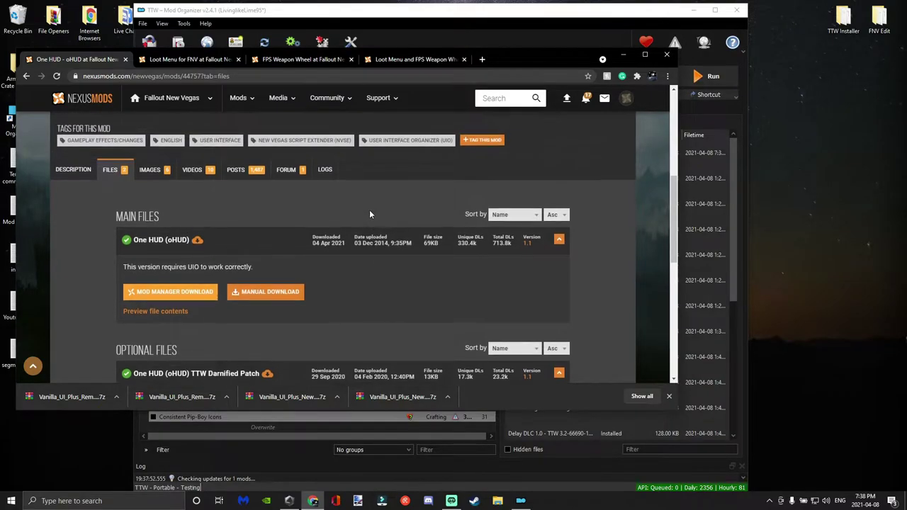
{"action": "left_click", "coordinate": [126, 59]}
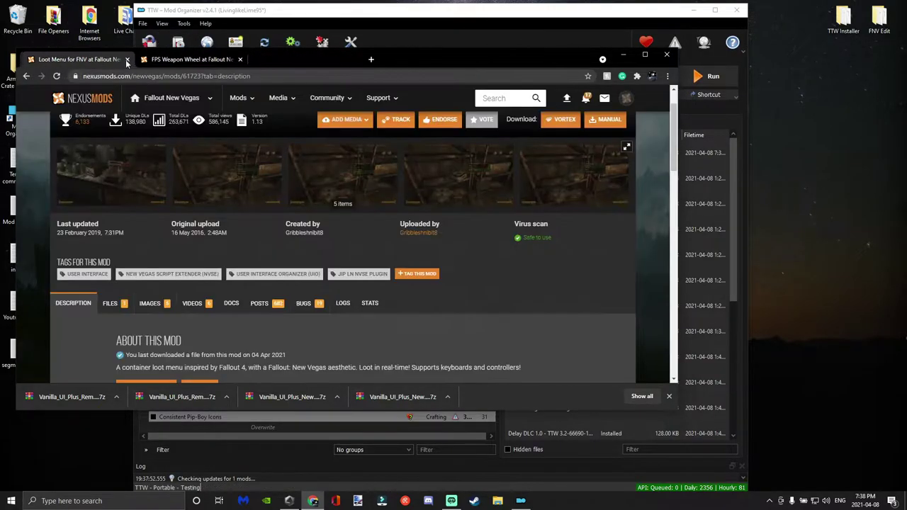
Step: Install the One HUD - oHUD 1.1 download through Quick Install as mod 32
{"action": "left_click", "coordinate": [425, 37]}
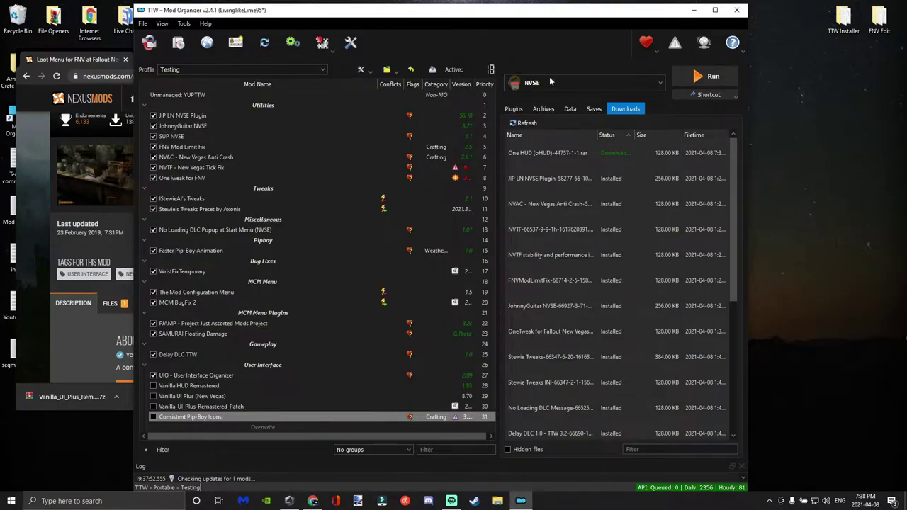
{"action": "double_click", "coordinate": [558, 154]}
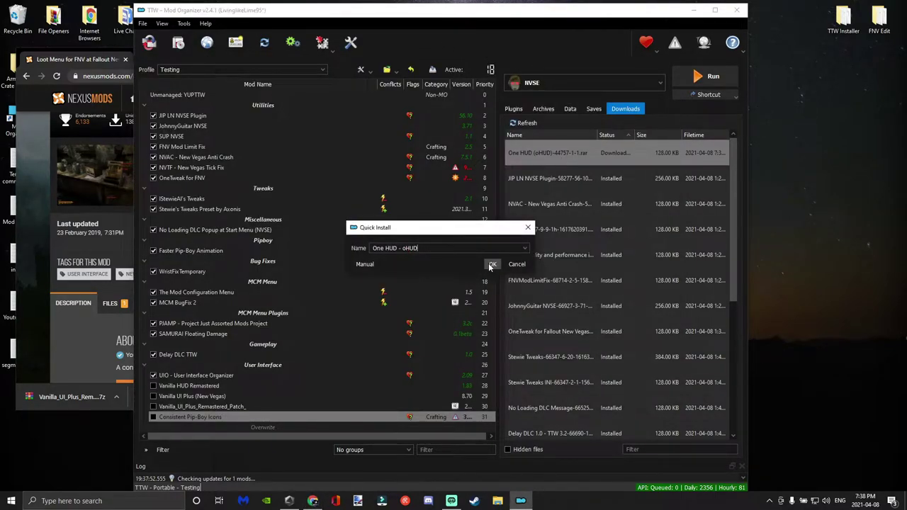
{"action": "left_click", "coordinate": [491, 265]}
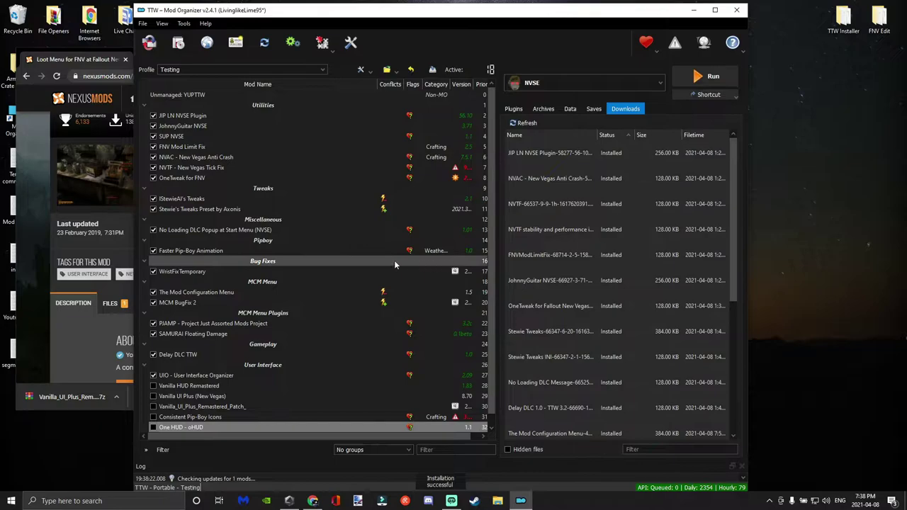
{"action": "left_click", "coordinate": [111, 322]}
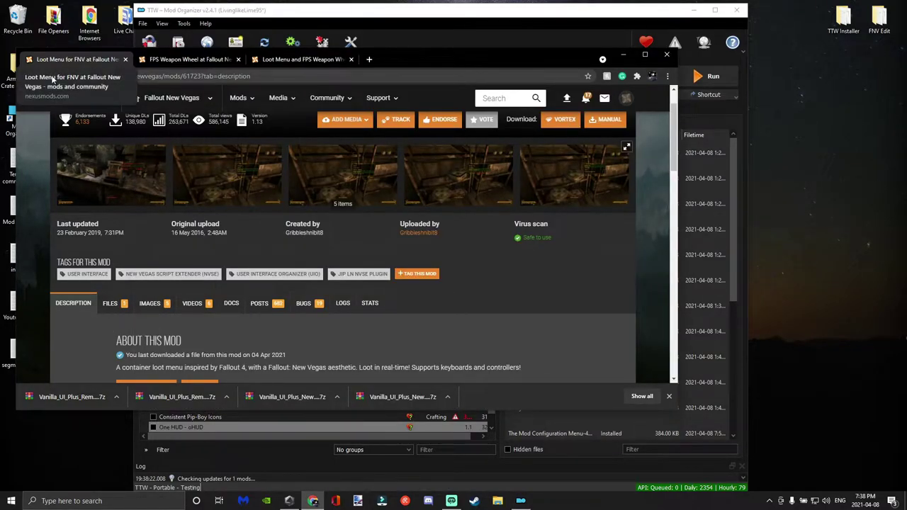
Step: Send the Loot Menu main file to Mod Organizer and close its page
{"action": "scroll", "coordinate": [132, 221], "scroll_direction": "down", "scroll_amount": 2}
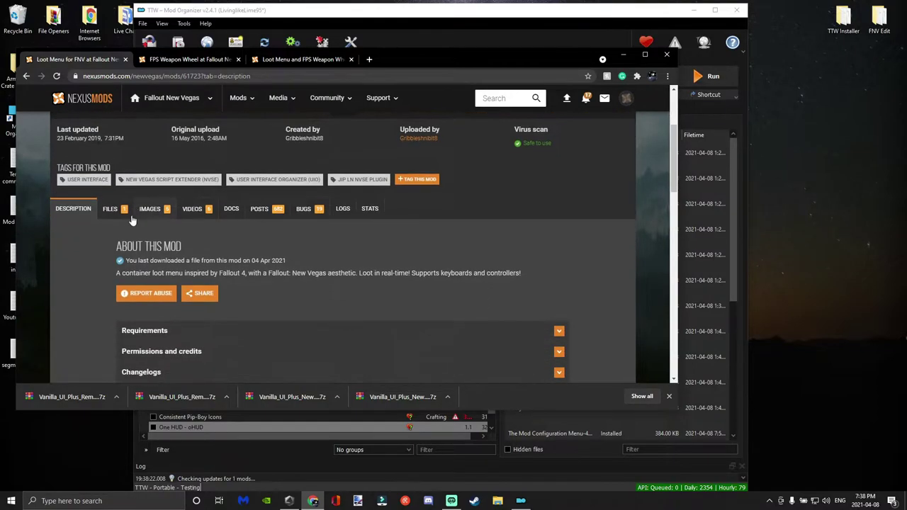
{"action": "left_click", "coordinate": [111, 210]}
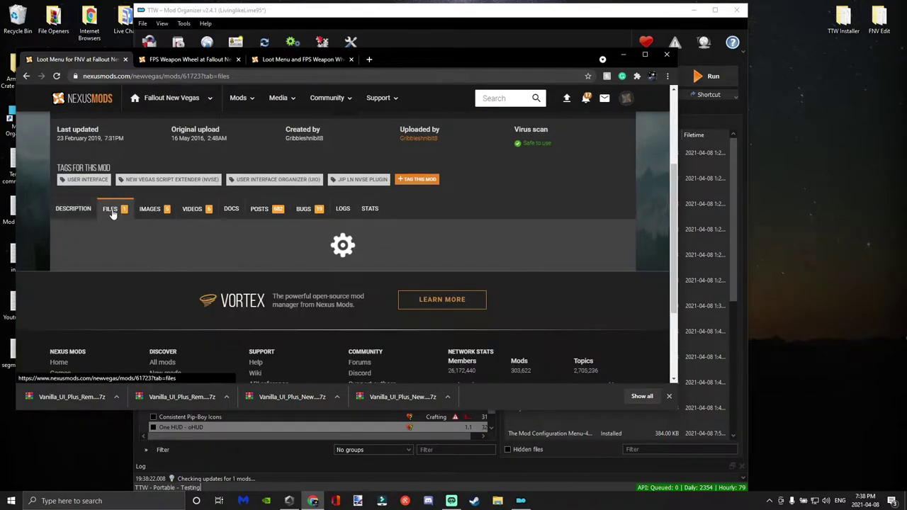
{"action": "scroll", "coordinate": [115, 215], "scroll_direction": "down", "scroll_amount": 1}
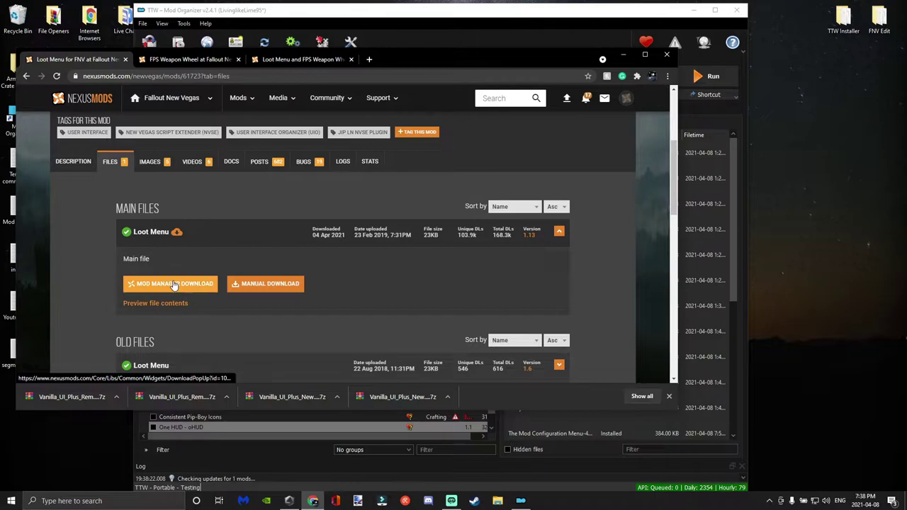
{"action": "left_click", "coordinate": [172, 282]}
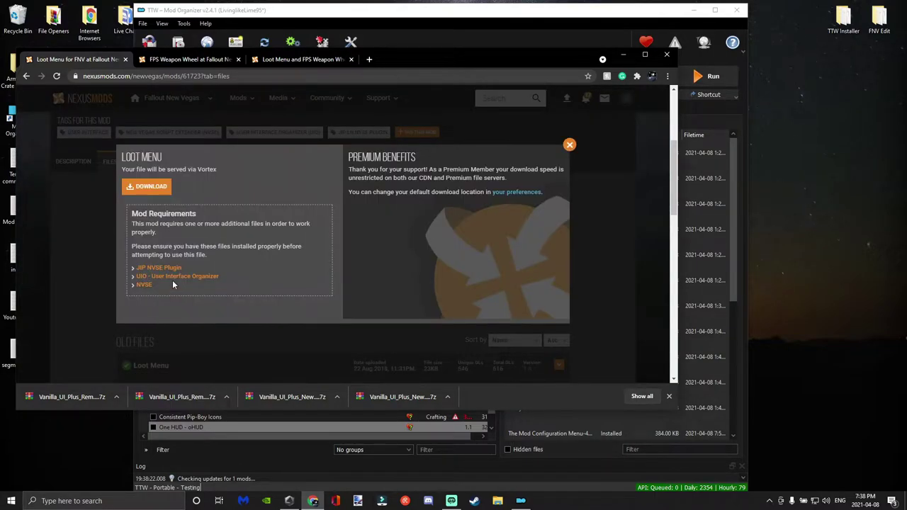
{"action": "left_click", "coordinate": [160, 190]}
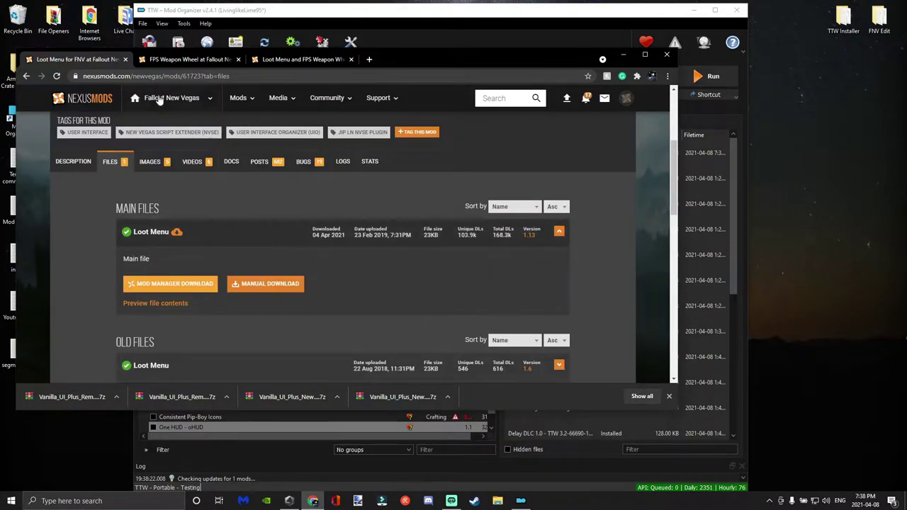
{"action": "left_click", "coordinate": [125, 60]}
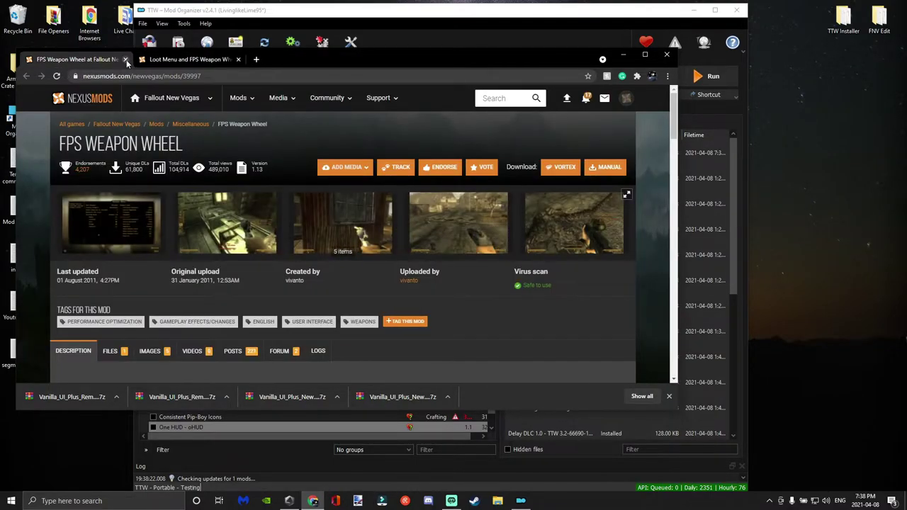
Step: Check the FPS Weapon Wheel files list and close its page
{"action": "scroll", "coordinate": [146, 227], "scroll_direction": "down", "scroll_amount": 1}
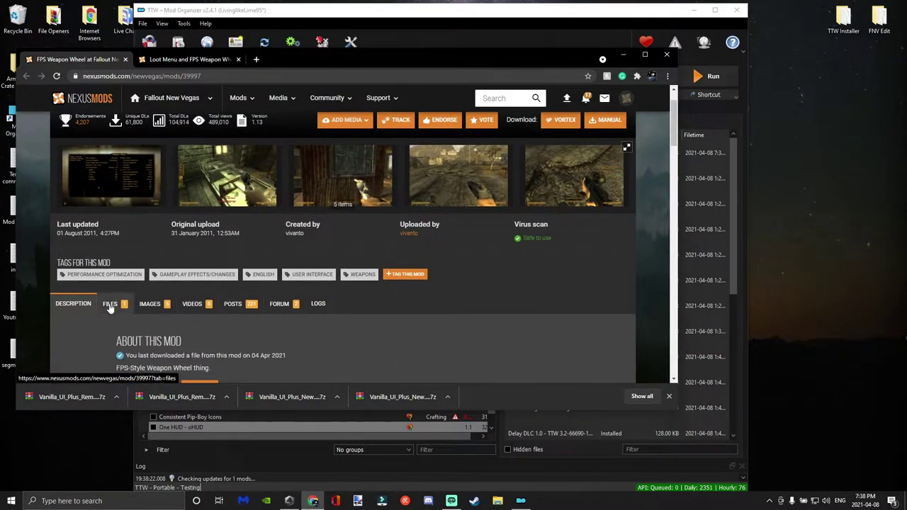
{"action": "scroll", "coordinate": [110, 306], "scroll_direction": "down", "scroll_amount": 1}
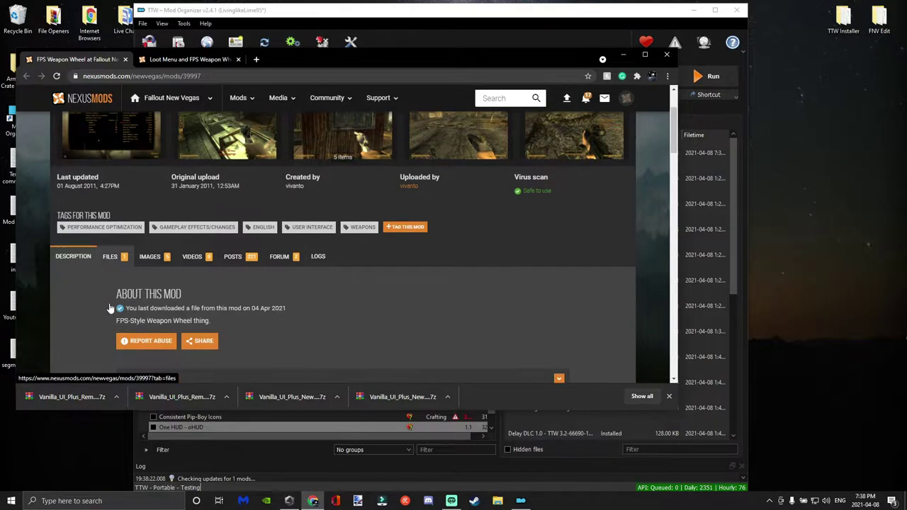
{"action": "left_click", "coordinate": [113, 257]}
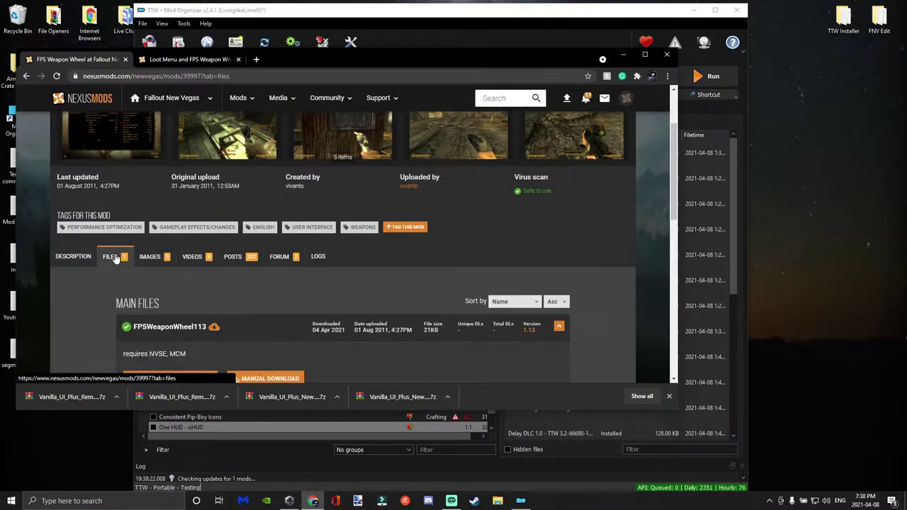
{"action": "scroll", "coordinate": [189, 289], "scroll_direction": "down", "scroll_amount": 1}
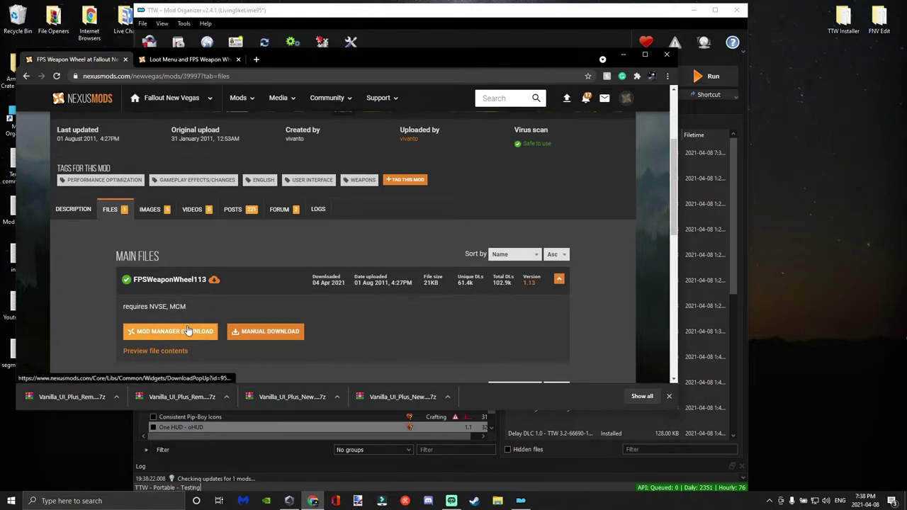
{"action": "left_click", "coordinate": [125, 60]}
Step: Download the Loot Menu and FPS Weapon Wheel Vanilla UI Patch files
{"action": "scroll", "coordinate": [164, 157], "scroll_direction": "down", "scroll_amount": 2}
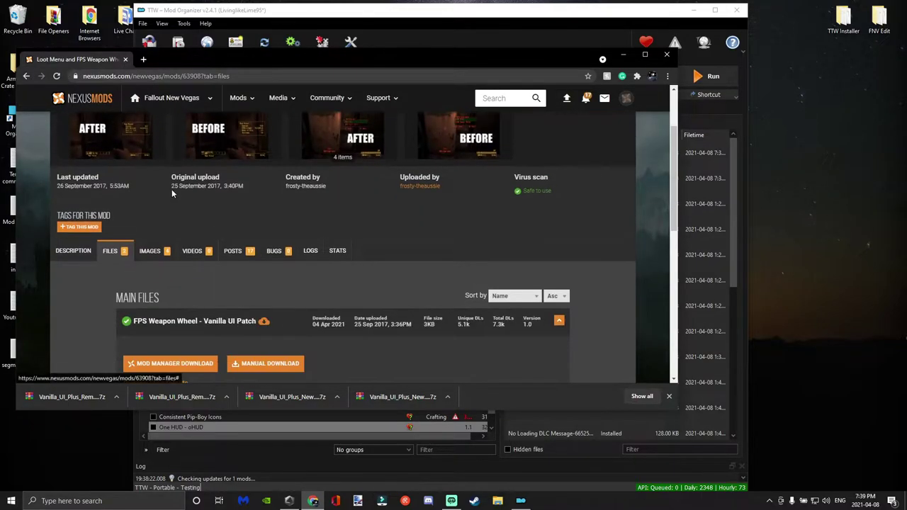
{"action": "scroll", "coordinate": [164, 157], "scroll_direction": "up", "scroll_amount": 2}
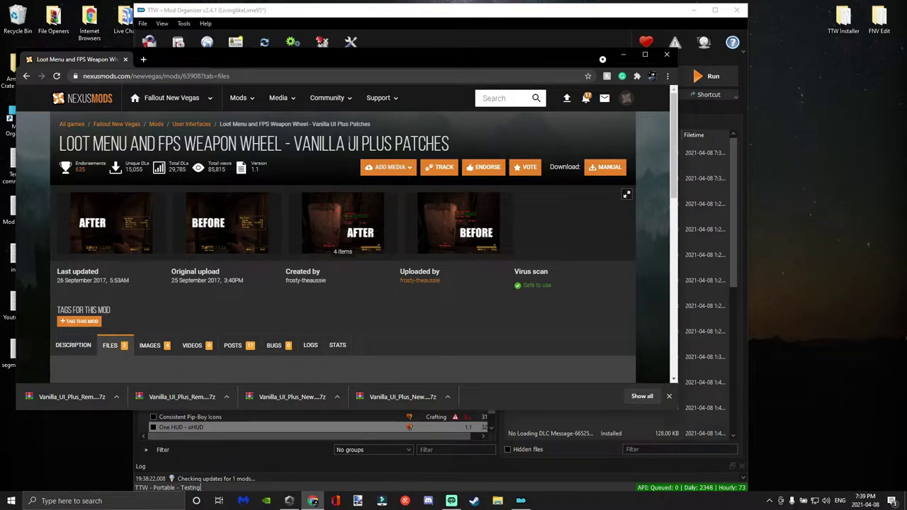
{"action": "scroll", "coordinate": [386, 248], "scroll_direction": "down", "scroll_amount": 3}
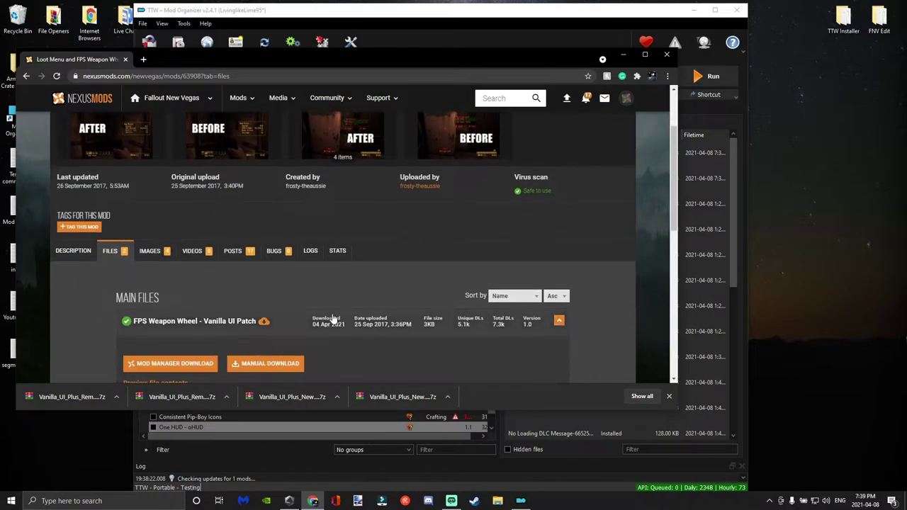
{"action": "scroll", "coordinate": [184, 265], "scroll_direction": "down", "scroll_amount": 1}
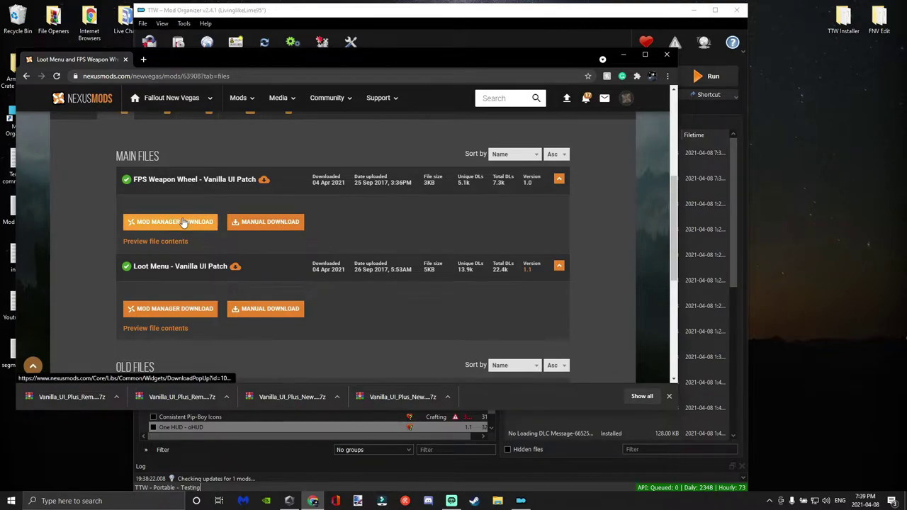
{"action": "left_click", "coordinate": [188, 306]}
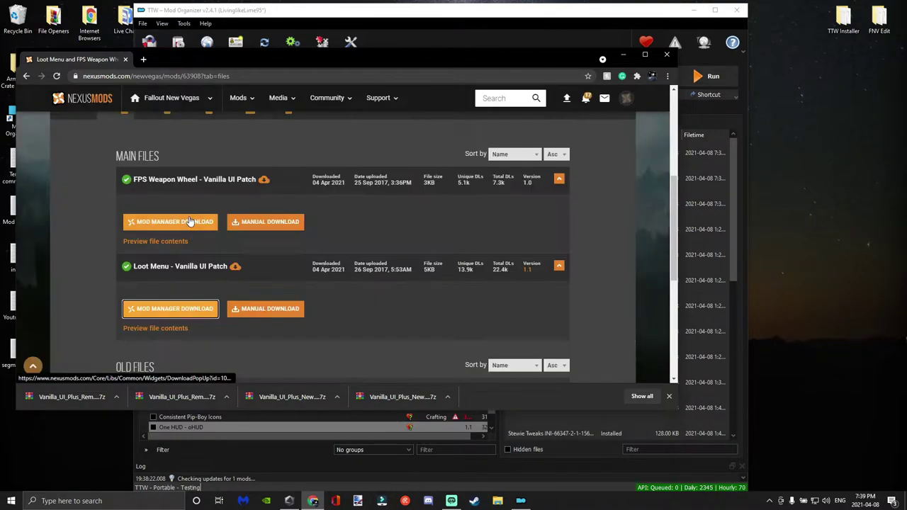
{"action": "left_click", "coordinate": [190, 223]}
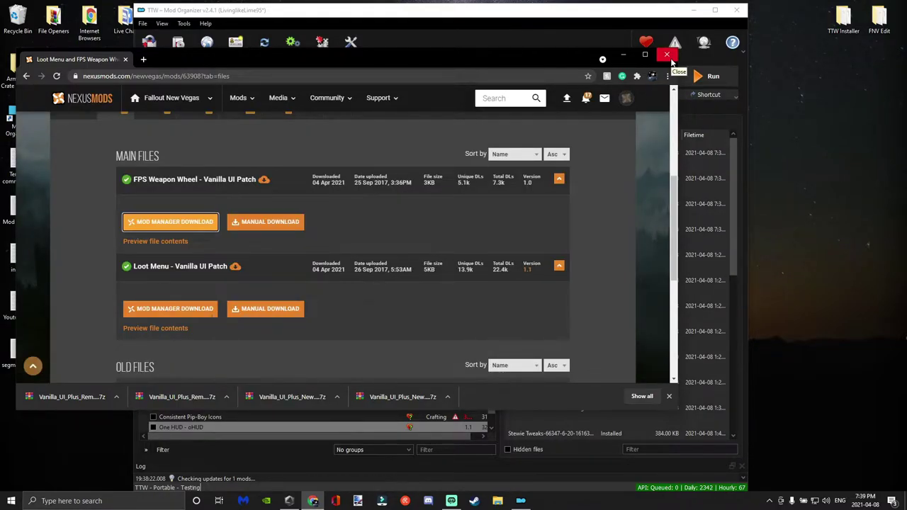
Step: Install the Loot Menu for FNV and FPS Weapon Wheel downloads with Quick Install
{"action": "left_click", "coordinate": [667, 56]}
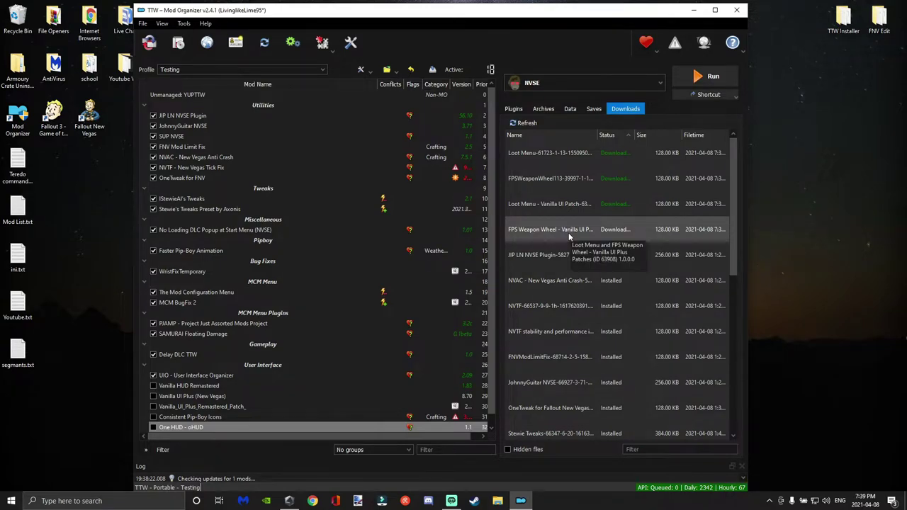
{"action": "scroll", "coordinate": [455, 257], "scroll_direction": "down", "scroll_amount": 1}
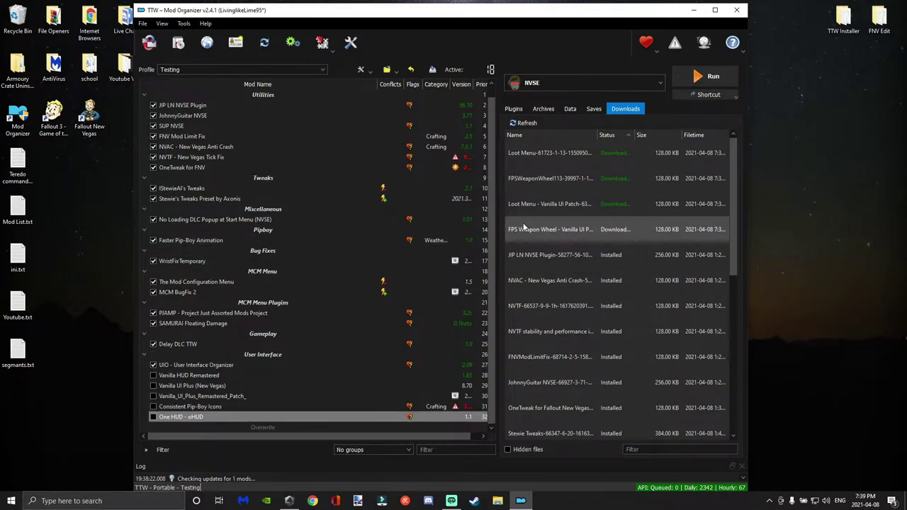
{"action": "double_click", "coordinate": [560, 153]}
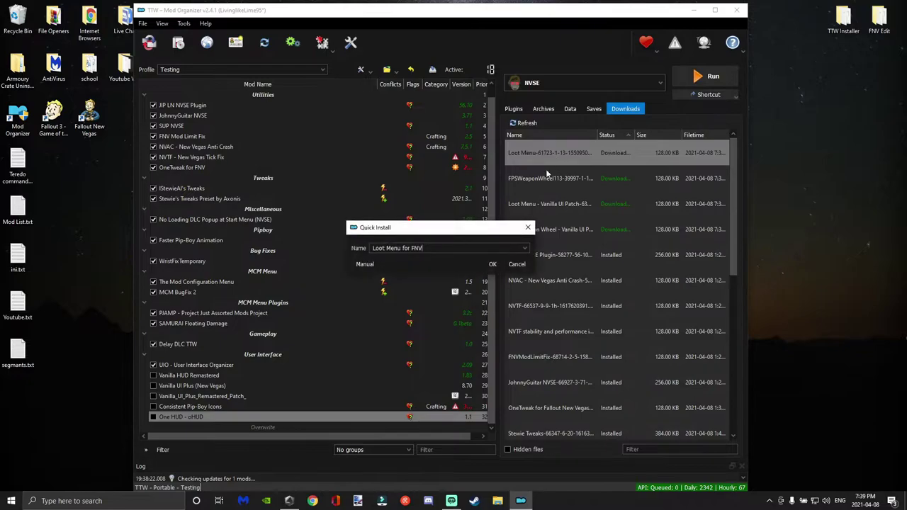
{"action": "left_click", "coordinate": [496, 264]}
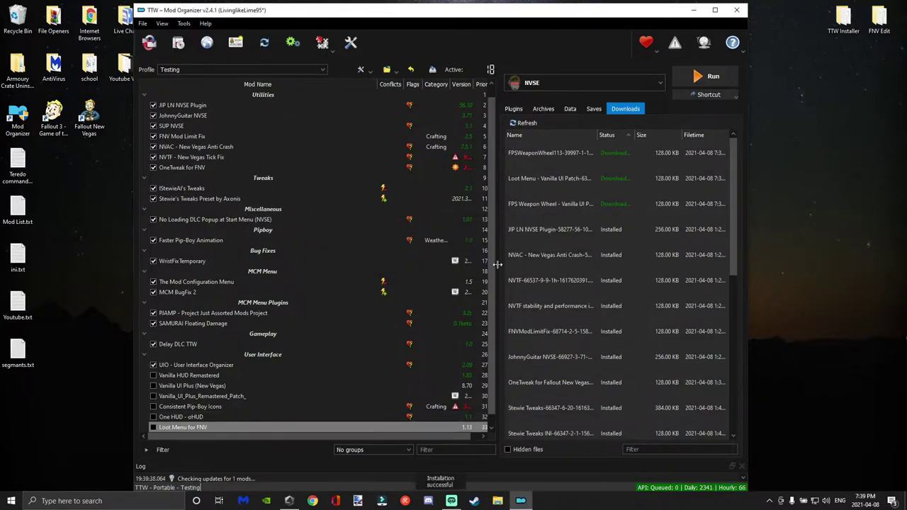
{"action": "double_click", "coordinate": [551, 154]}
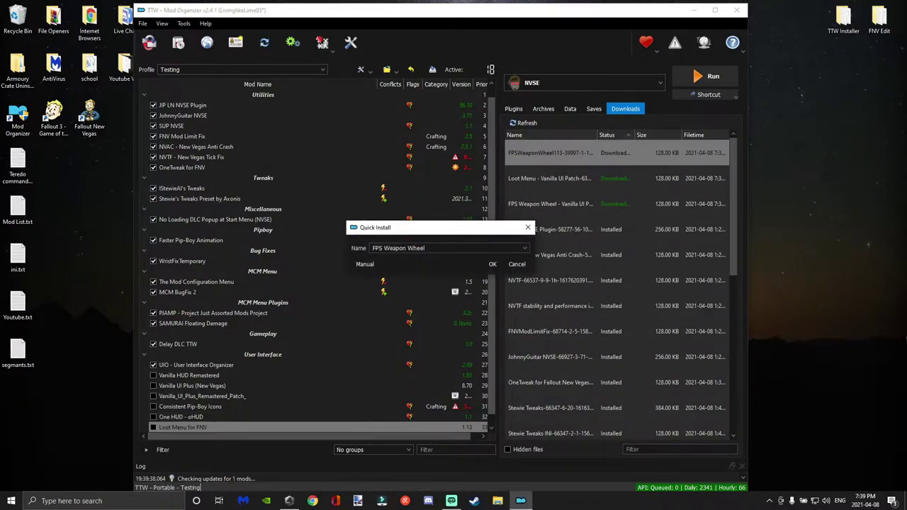
{"action": "left_click", "coordinate": [498, 265]}
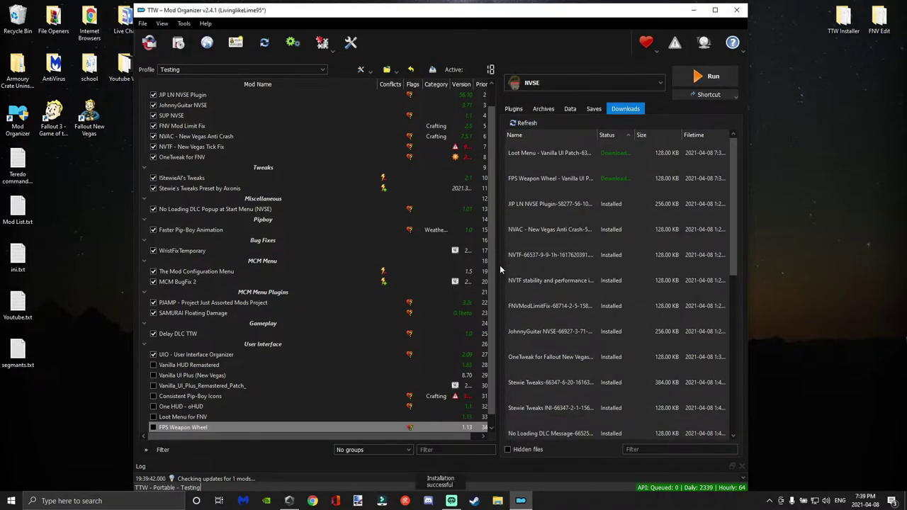
Step: Install both Vanilla UI Plus patch downloads, merging the second into the existing patch mod
{"action": "double_click", "coordinate": [556, 156]}
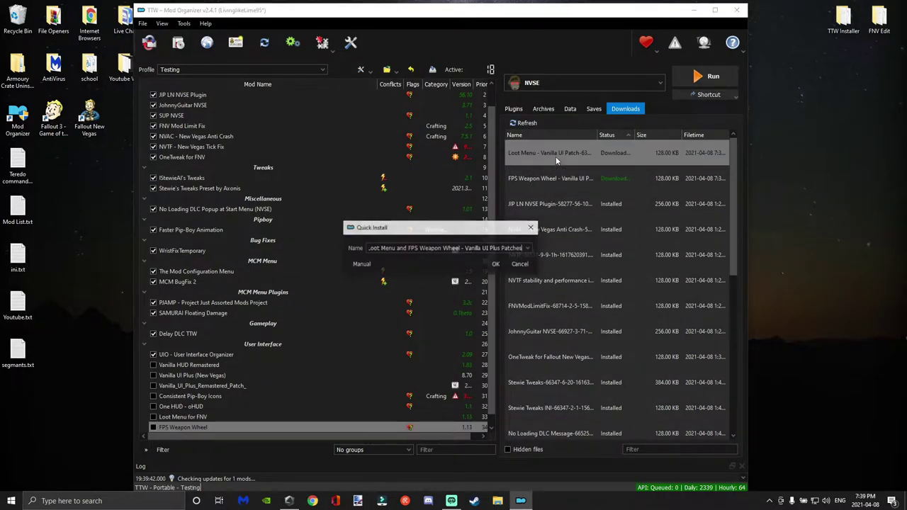
{"action": "left_click", "coordinate": [498, 265]}
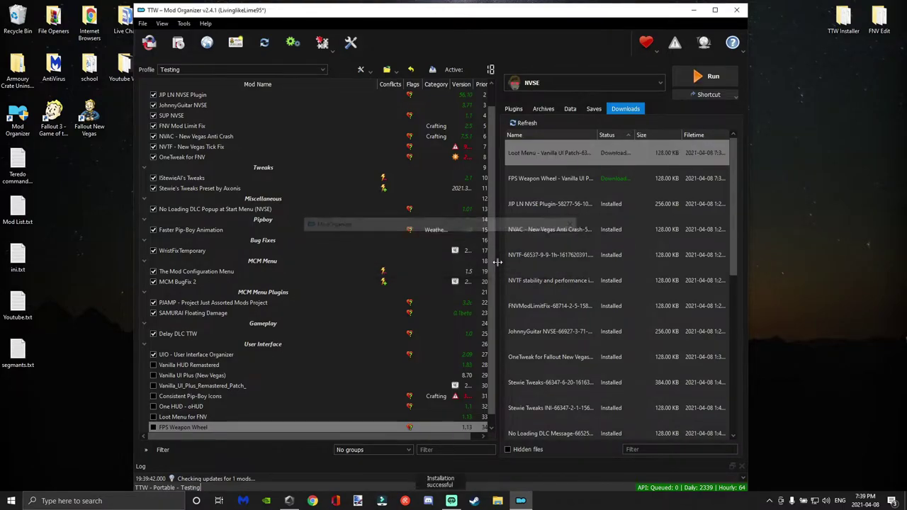
{"action": "double_click", "coordinate": [553, 159]}
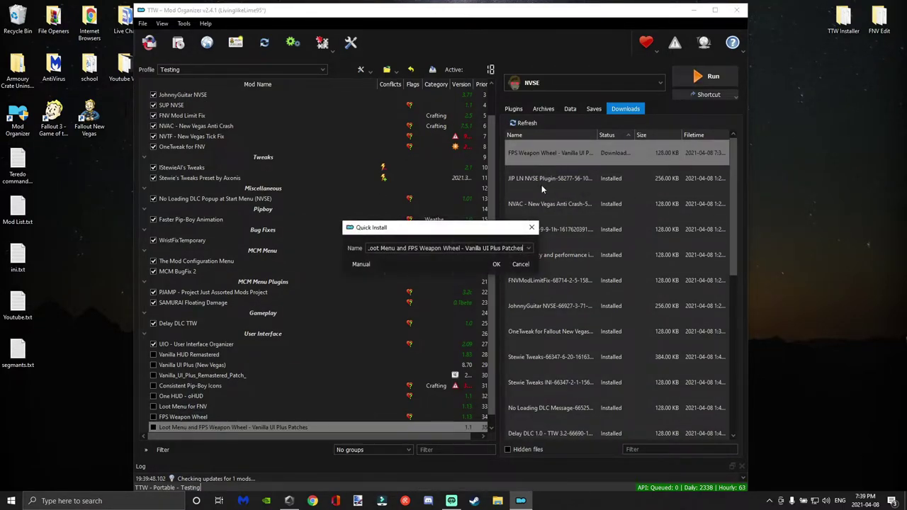
{"action": "left_click", "coordinate": [496, 265]}
{"action": "left_click", "coordinate": [405, 282]}
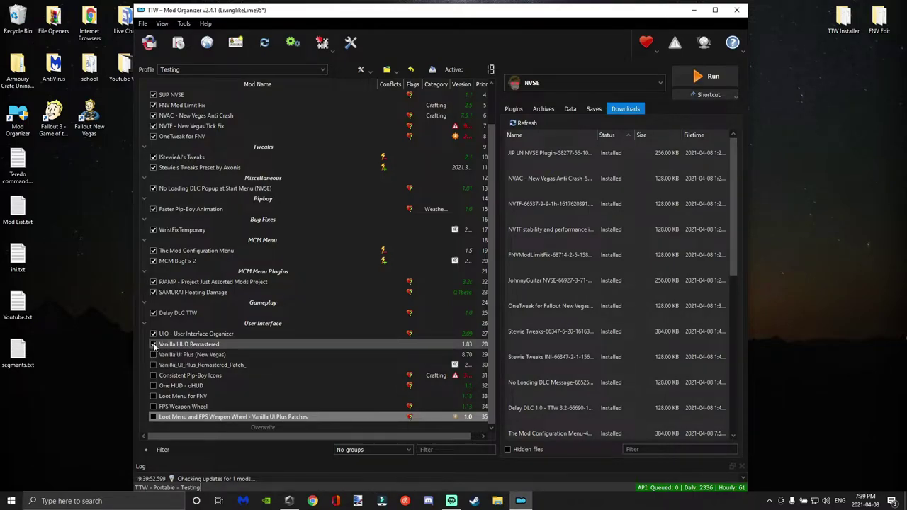
Step: Enable Vanilla HUD Remastered, Vanilla UI Plus, Consistent Pip-Boy Icons, Loot Menu and the patch
{"action": "left_click", "coordinate": [153, 344]}
{"action": "left_click", "coordinate": [153, 355]}
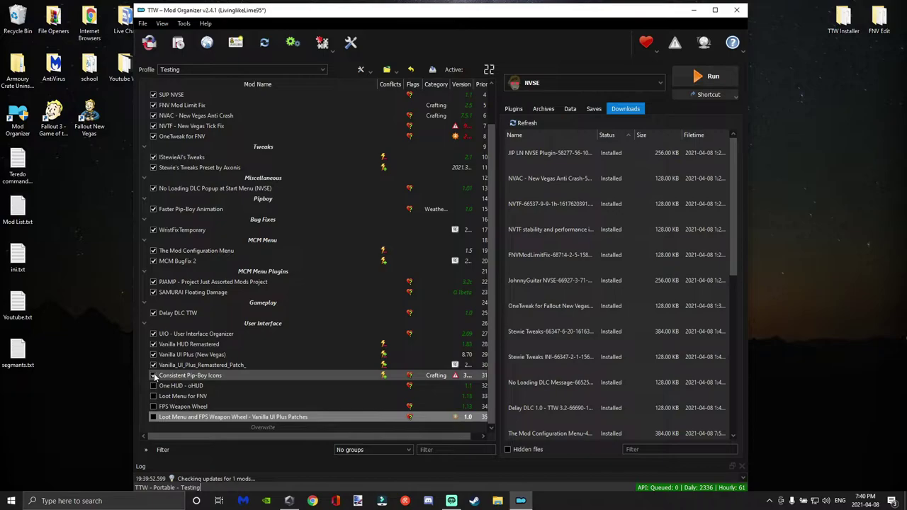
{"action": "left_click", "coordinate": [153, 376]}
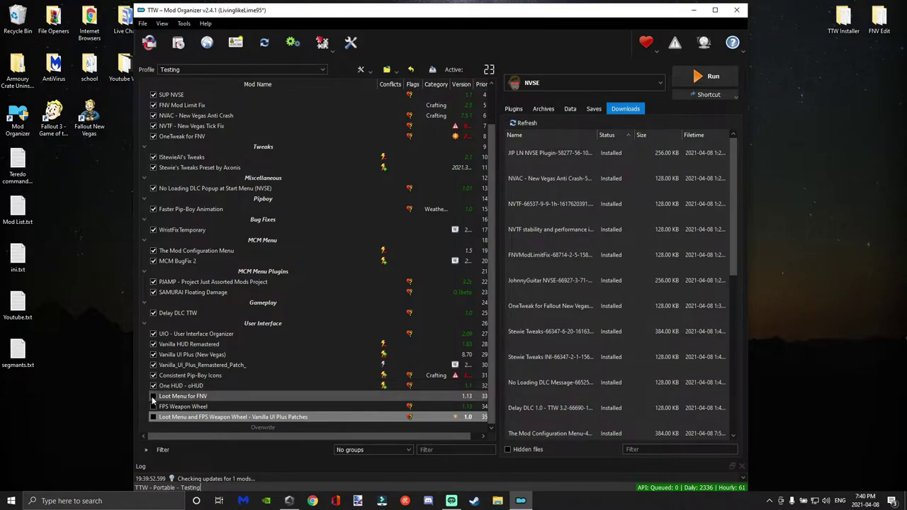
{"action": "left_click", "coordinate": [153, 396]}
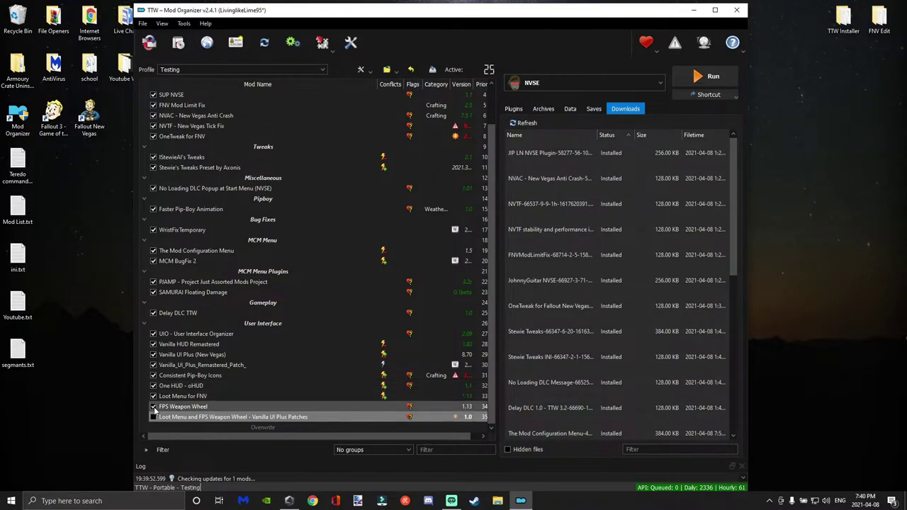
{"action": "left_click", "coordinate": [153, 417]}
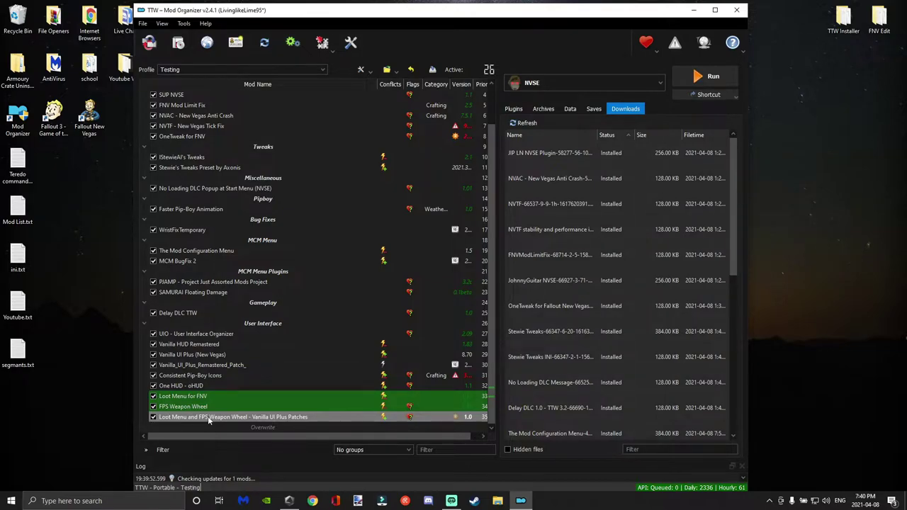
Step: Move Loot Menu, FPS Weapon Wheel and their patch above Vanilla UI Plus in the load order
{"action": "left_click_drag", "start_coordinate": [208, 416], "coordinate": [224, 387]}
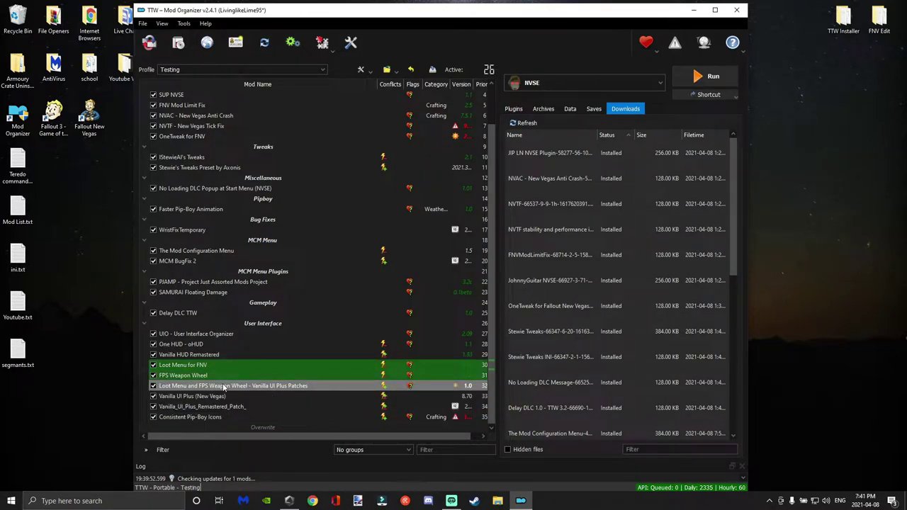
{"action": "left_click", "coordinate": [223, 430]}
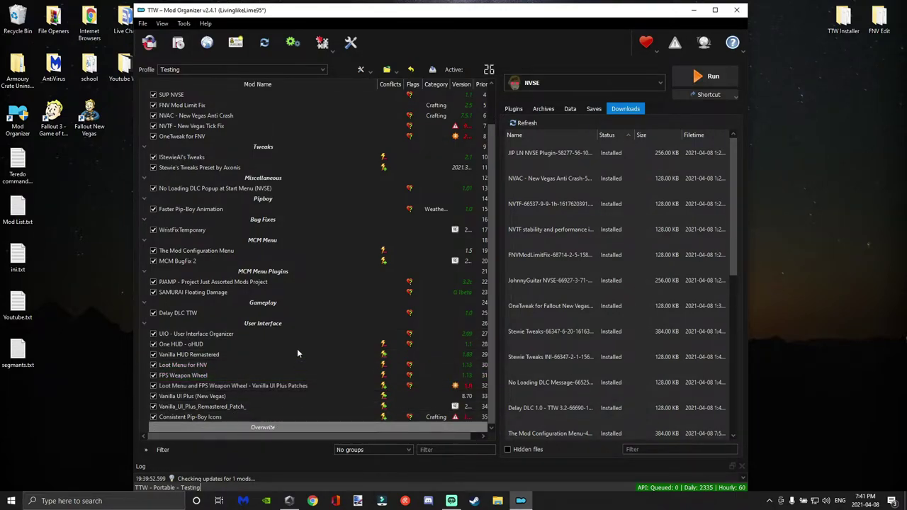
{"action": "left_click", "coordinate": [217, 409]}
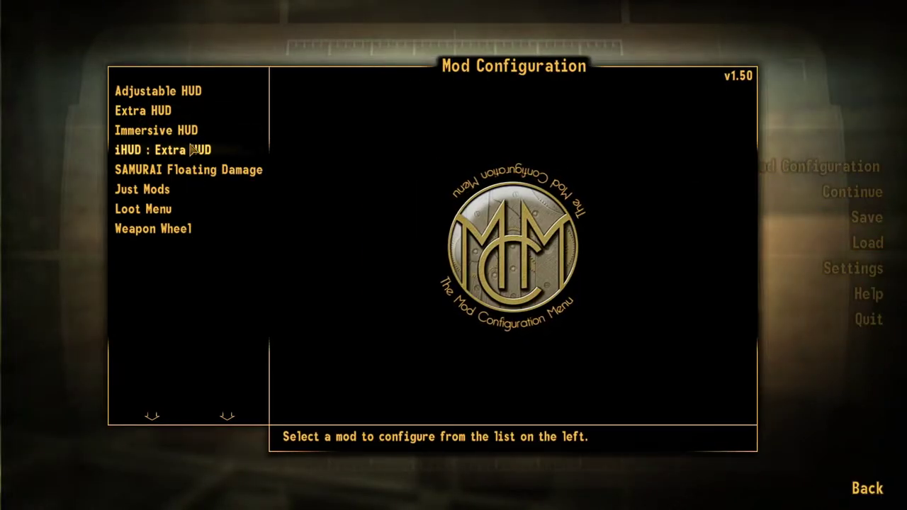
Step: Review Just Mods' Weapon Wheel and Loot Menu pages plus the separate Loot Menu settings
{"action": "left_click", "coordinate": [181, 200]}
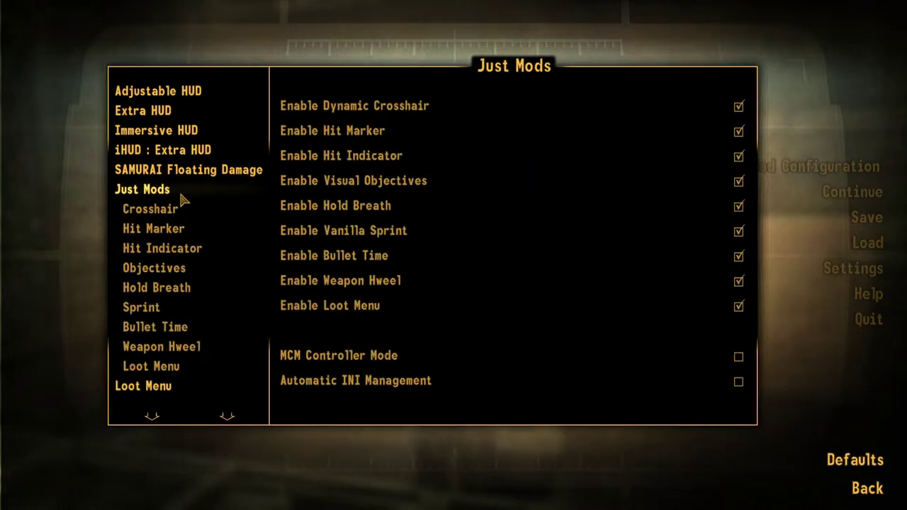
{"action": "left_click", "coordinate": [159, 350]}
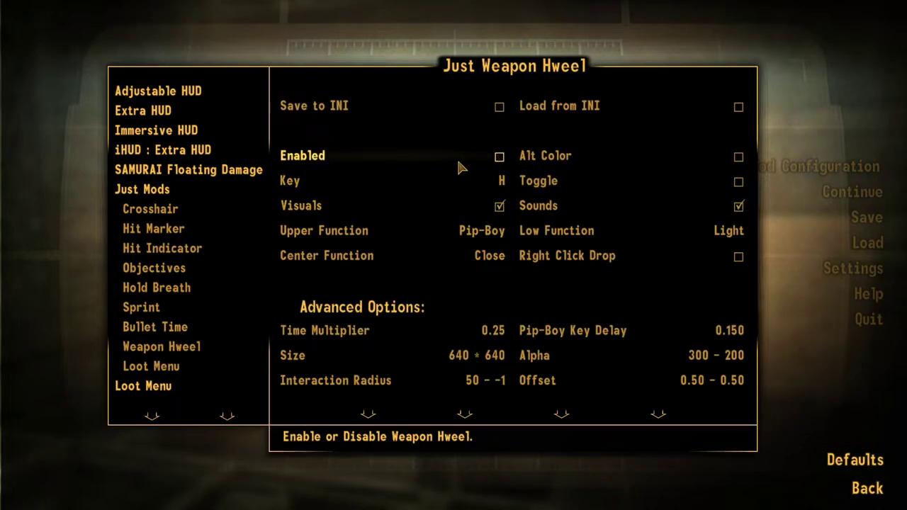
{"action": "left_click", "coordinate": [163, 366]}
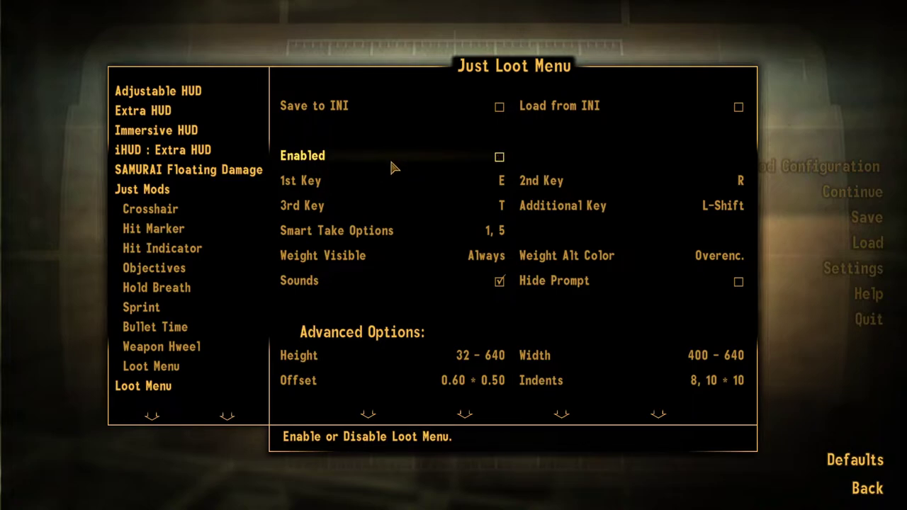
{"action": "left_click", "coordinate": [143, 386]}
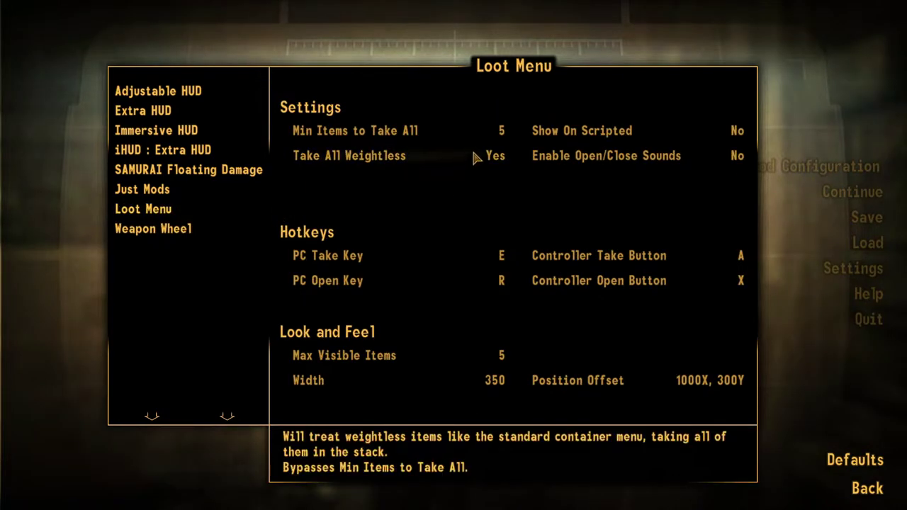
{"action": "left_click", "coordinate": [175, 191]}
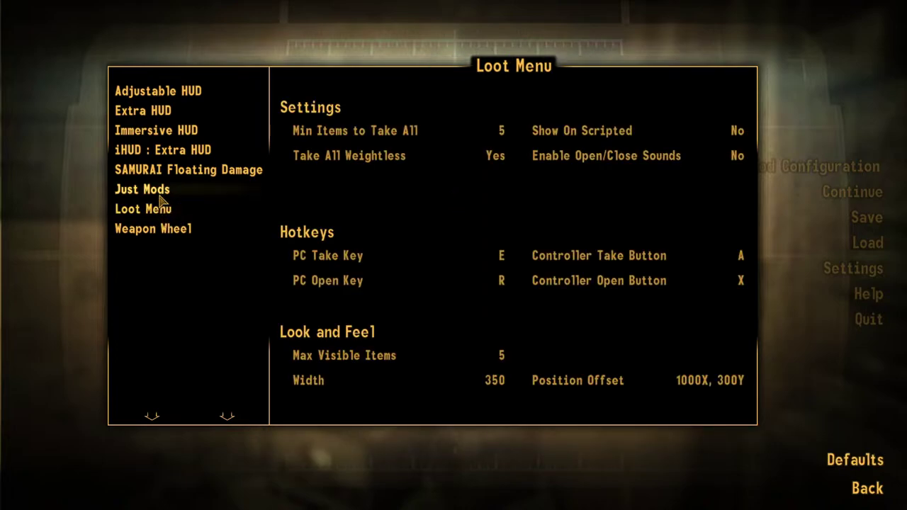
Step: Set Weapon Wheel's Quickbar HUD to Enabled and preview the quickbar in game
{"action": "left_click", "coordinate": [162, 195]}
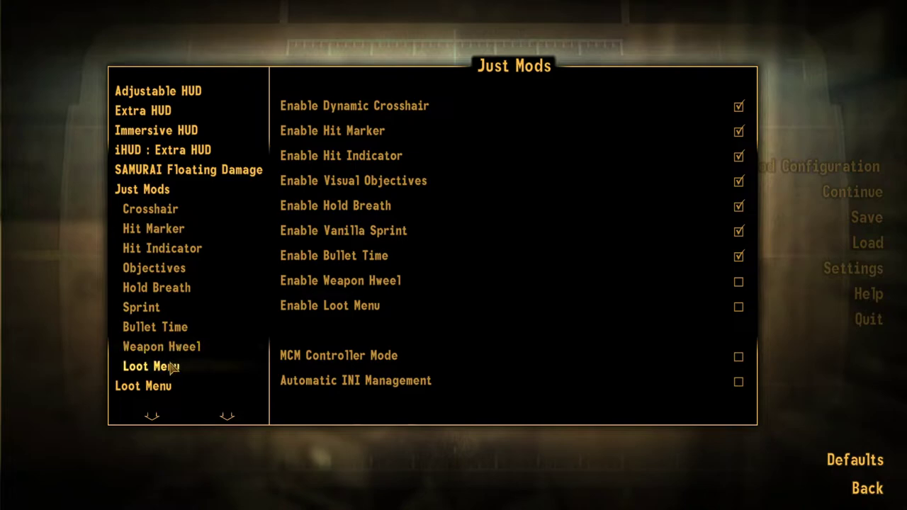
{"action": "left_click", "coordinate": [156, 395]}
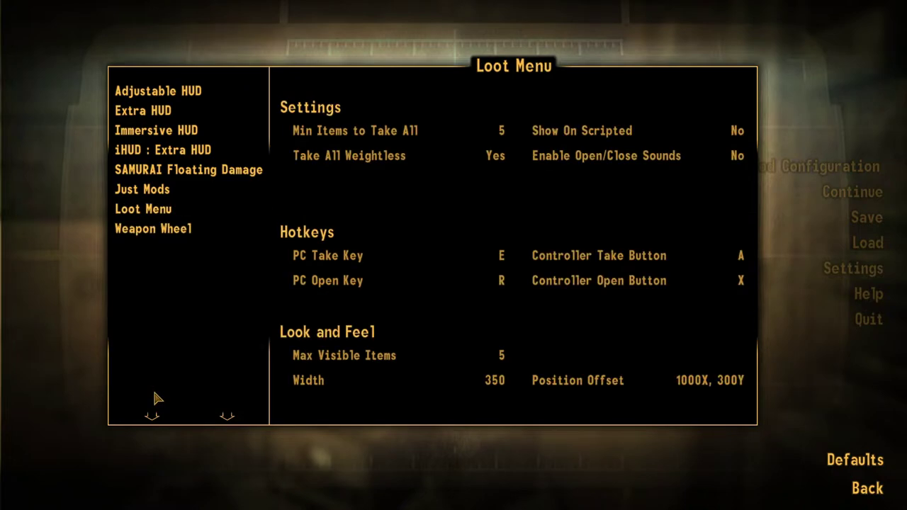
{"action": "left_click", "coordinate": [181, 238]}
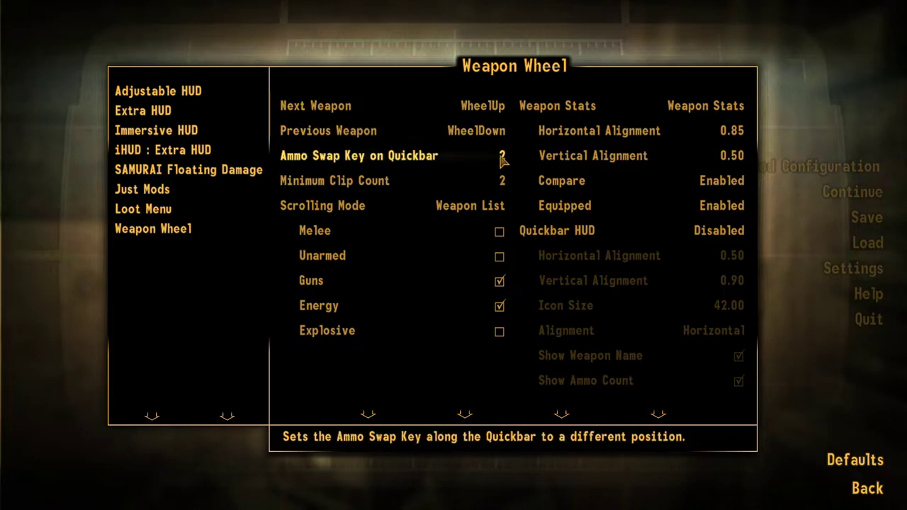
{"action": "left_click", "coordinate": [605, 239]}
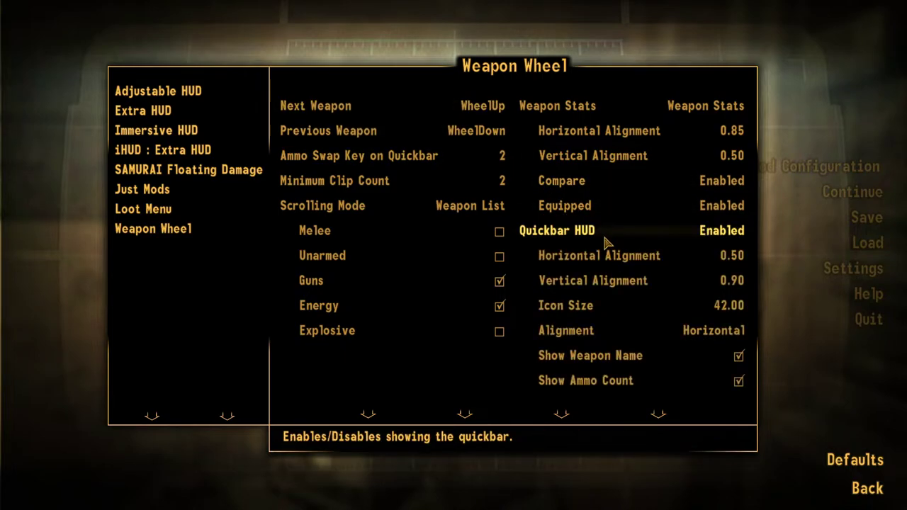
{"action": "key", "text": "Escape"}
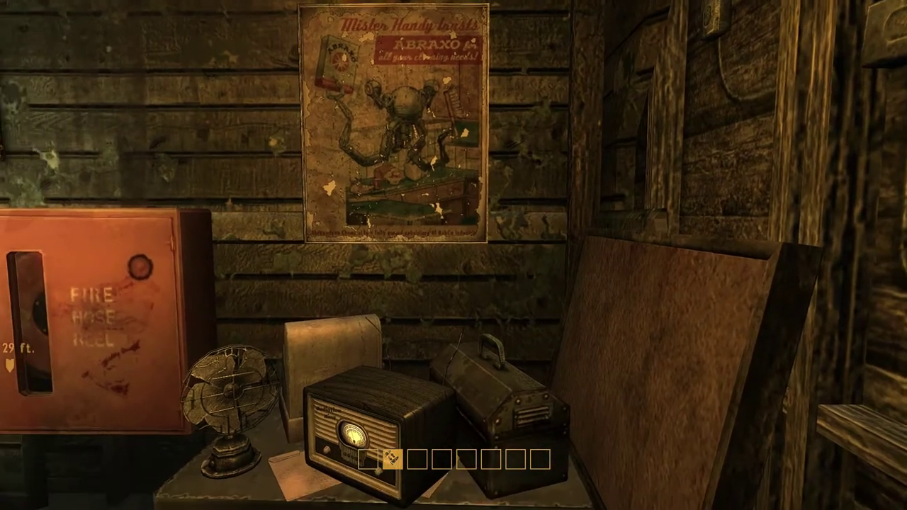
{"action": "mouse_move", "coordinate": [453, 255]}
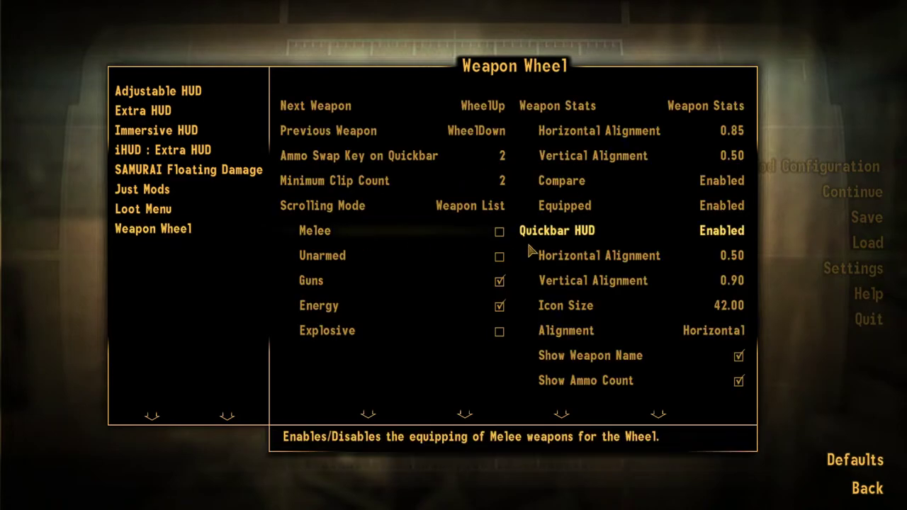
Step: Set Weapon Wheel's Quickbar HUD back to Disabled
{"action": "left_click", "coordinate": [628, 232]}
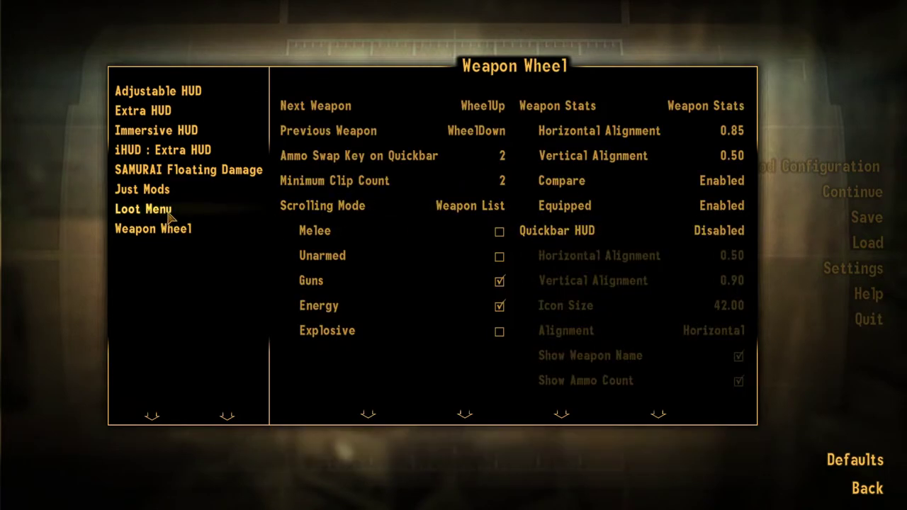
{"action": "left_click", "coordinate": [141, 205]}
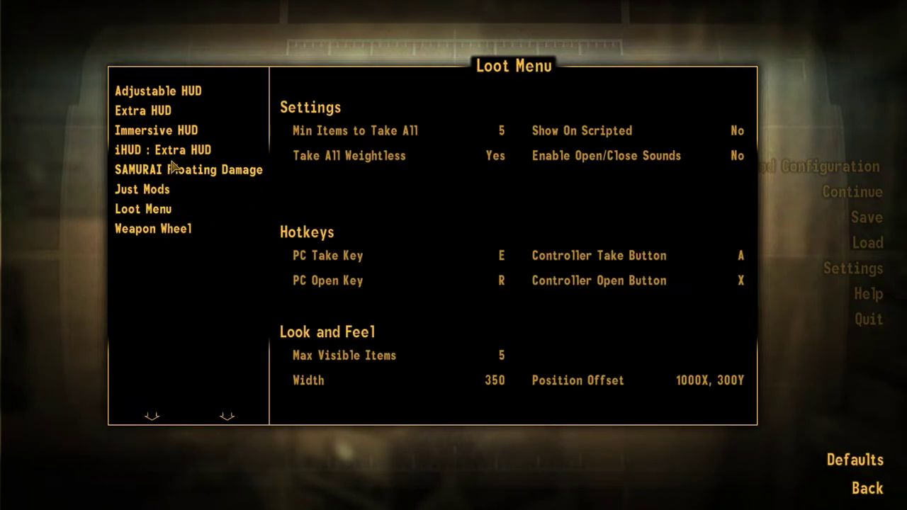
{"action": "left_click", "coordinate": [177, 100]}
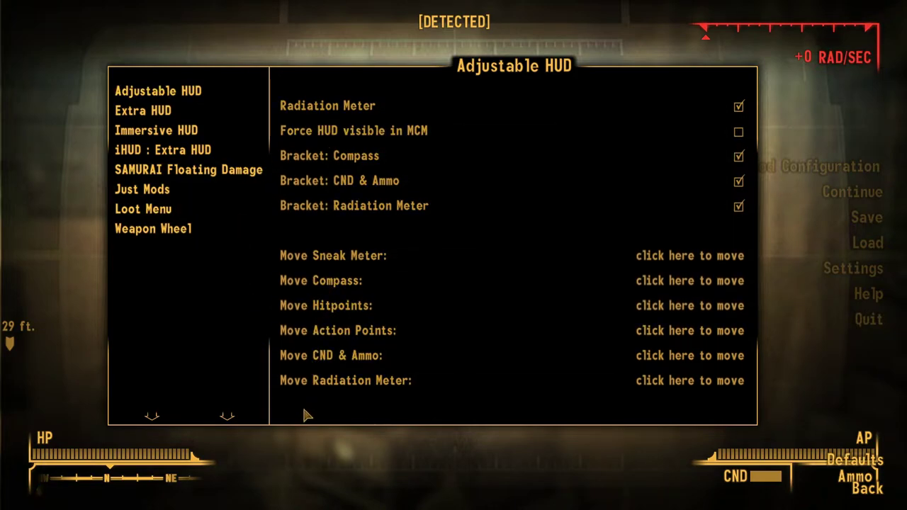
Step: Inspect Immersive HUD's General, Hitpoints, Compass & Radar, Action Points, Ammo & CND and Crosshairs settings
{"action": "left_click", "coordinate": [155, 131]}
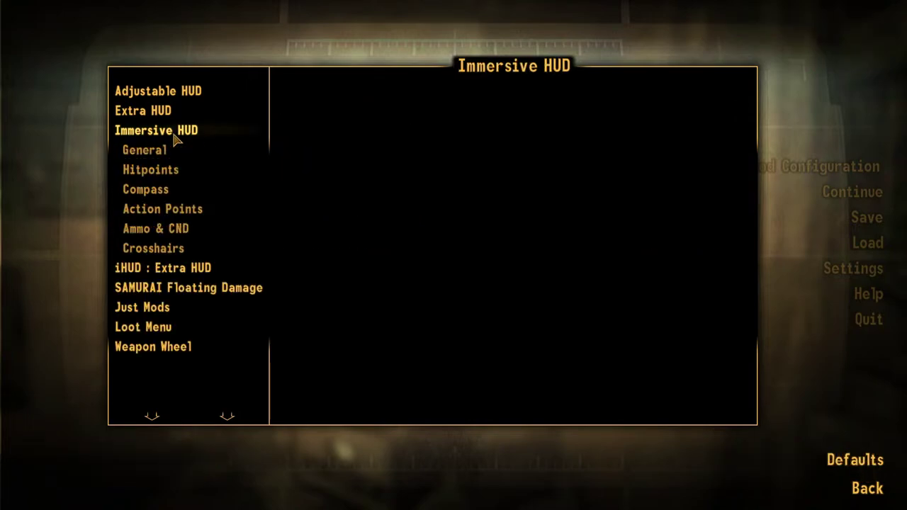
{"action": "left_click", "coordinate": [167, 150]}
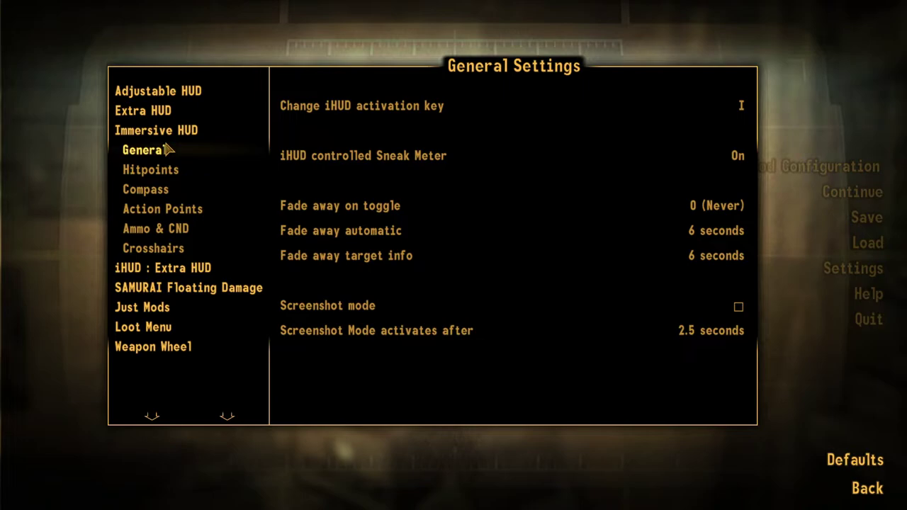
{"action": "left_click", "coordinate": [207, 175]}
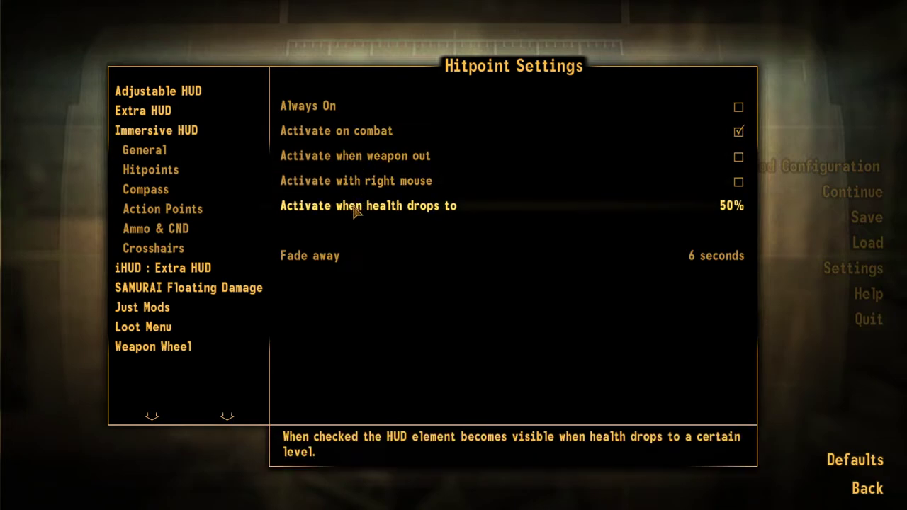
{"action": "left_click", "coordinate": [163, 190]}
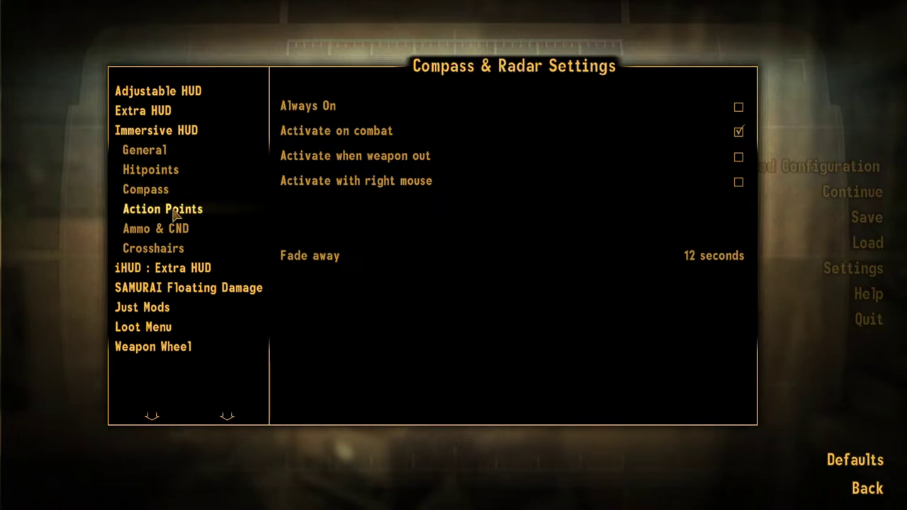
{"action": "left_click", "coordinate": [172, 211]}
{"action": "left_click", "coordinate": [170, 227]}
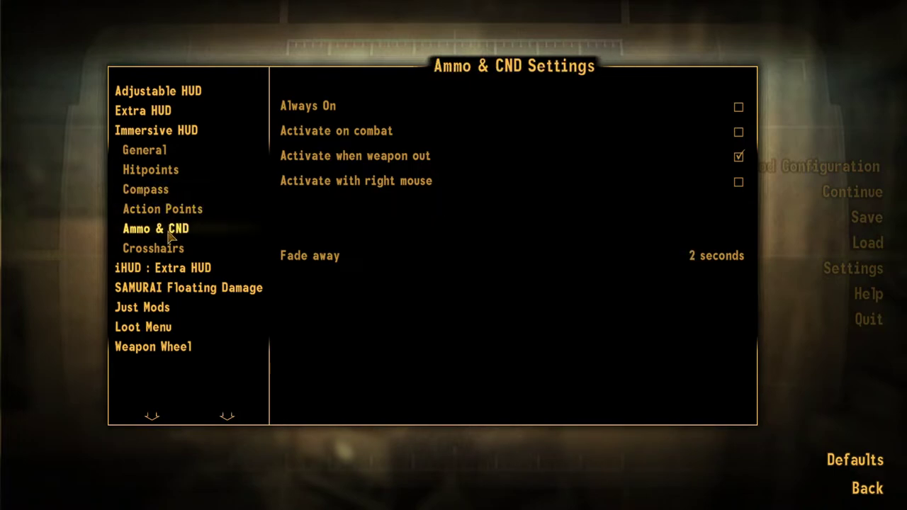
{"action": "left_click", "coordinate": [168, 248]}
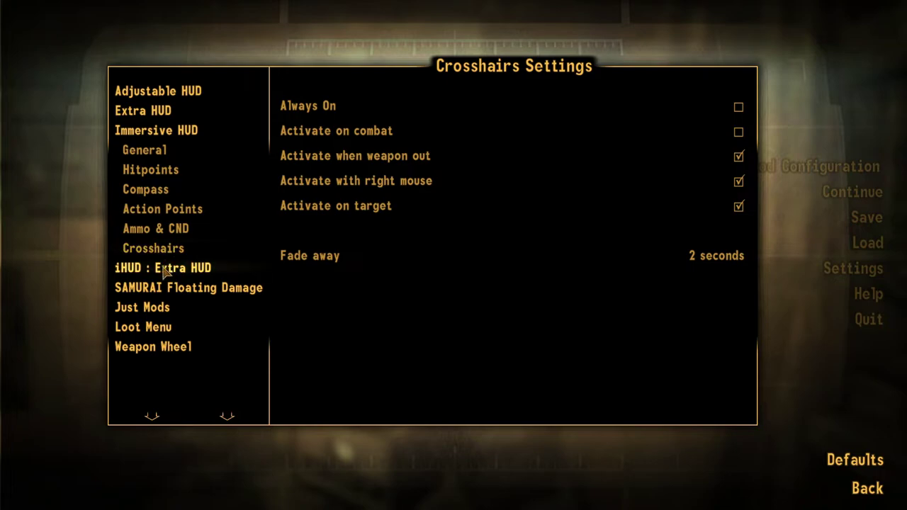
Step: Set Hardcore Needs, Clock, Encumbrance and Rads in iHUD : Extra HUD to Always On
{"action": "left_click", "coordinate": [162, 269]}
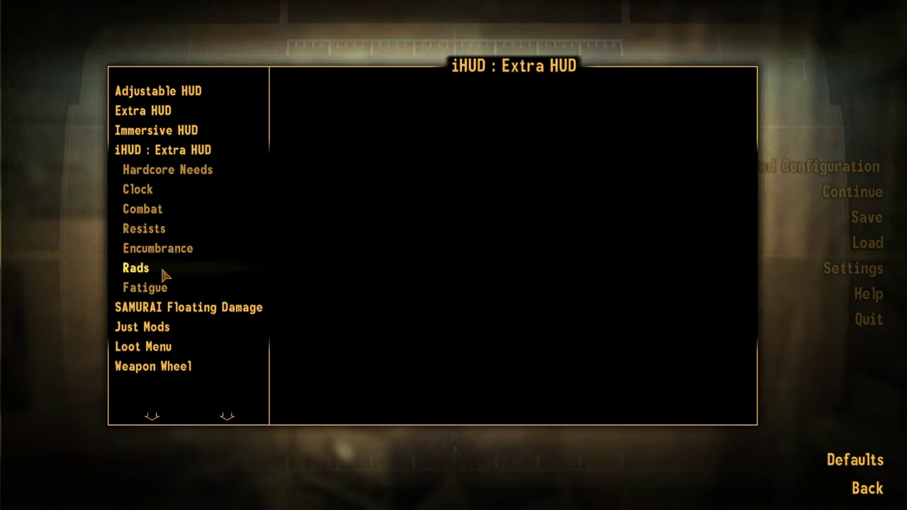
{"action": "left_click", "coordinate": [181, 170]}
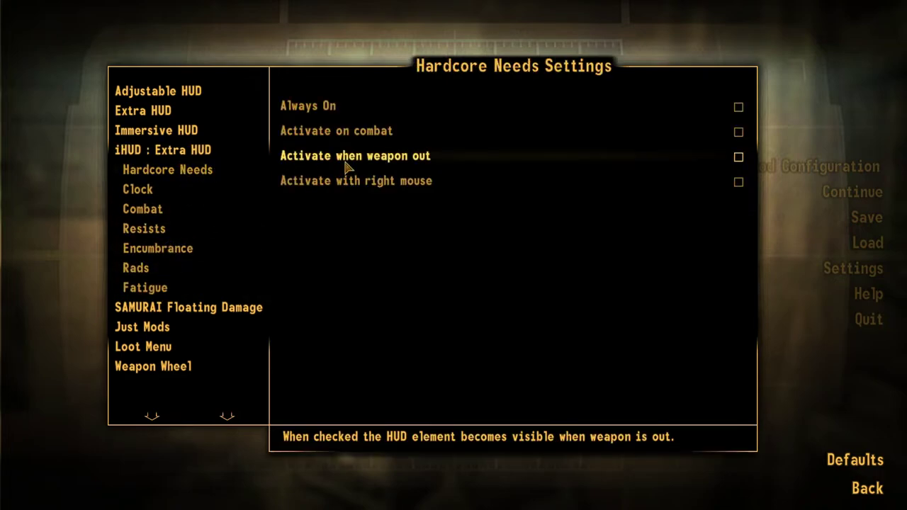
{"action": "left_click", "coordinate": [419, 120]}
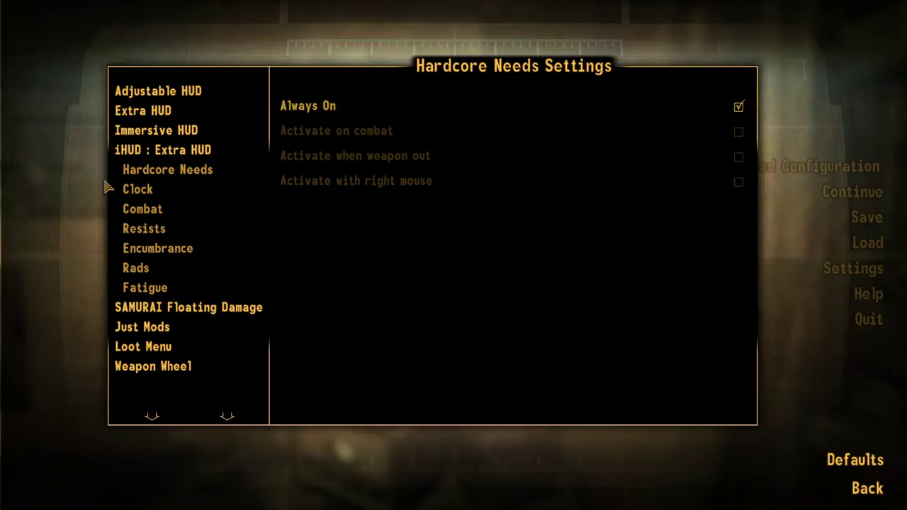
{"action": "left_click", "coordinate": [142, 191]}
{"action": "left_click", "coordinate": [466, 116]}
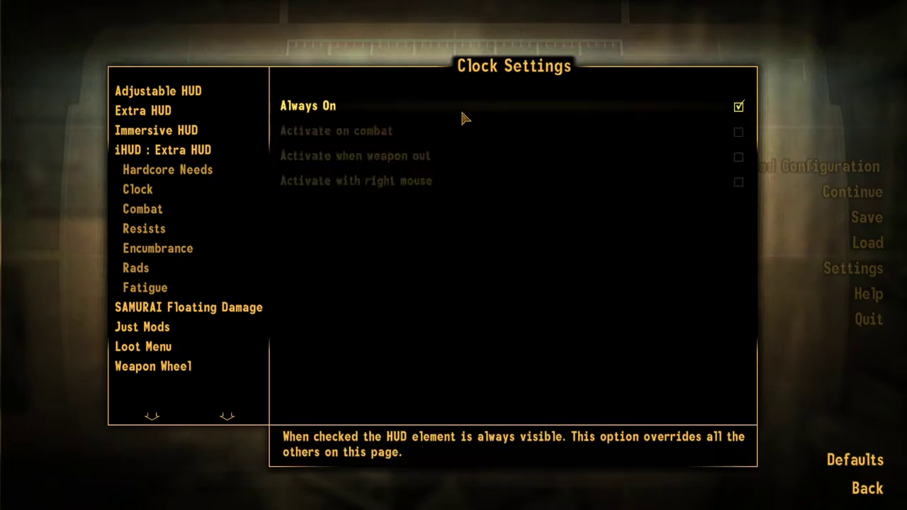
{"action": "left_click", "coordinate": [140, 255]}
{"action": "left_click", "coordinate": [340, 109]}
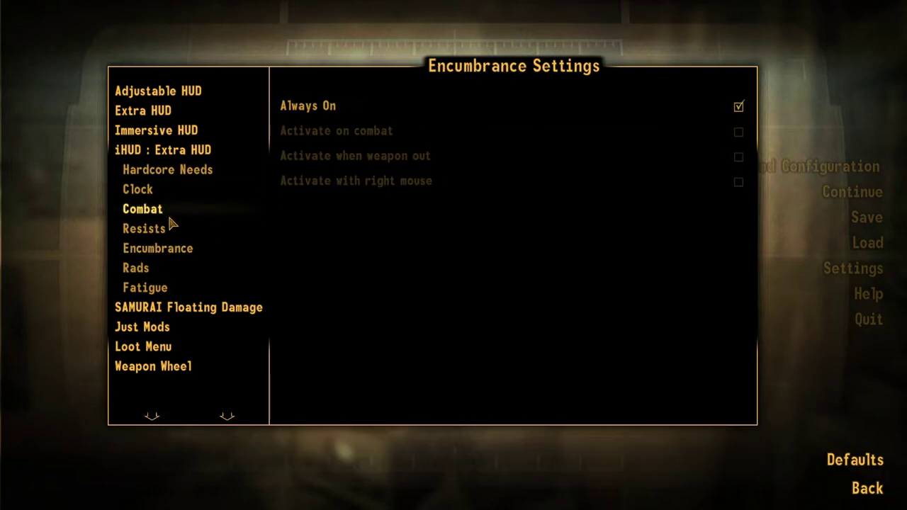
{"action": "left_click", "coordinate": [141, 269]}
{"action": "left_click", "coordinate": [353, 112]}
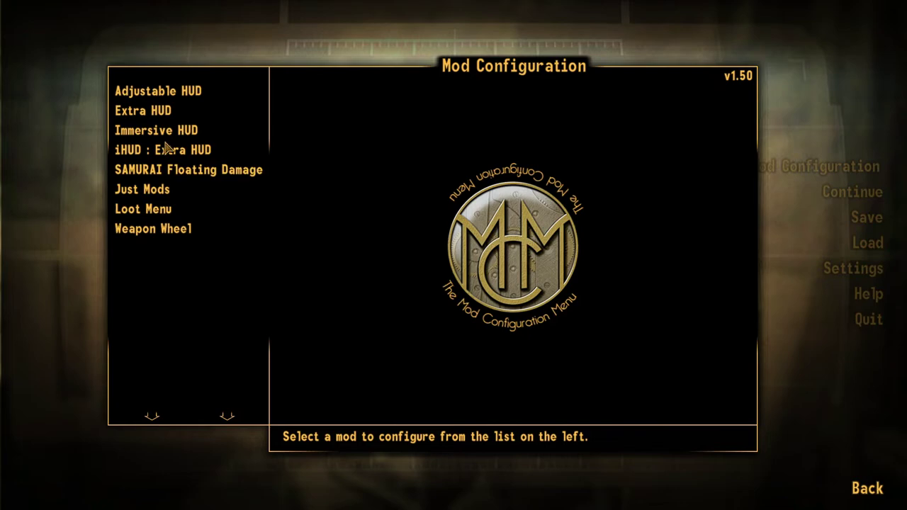
{"action": "left_click", "coordinate": [168, 148]}
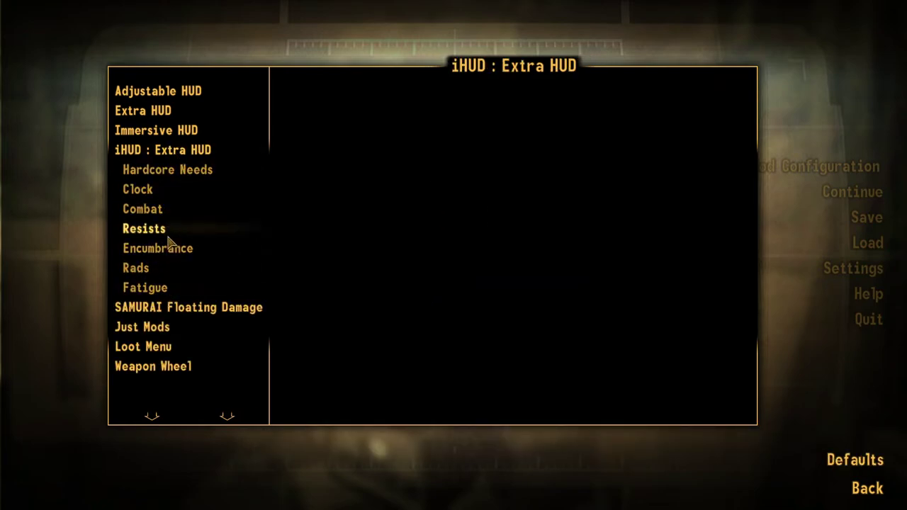
{"action": "left_click", "coordinate": [172, 132]}
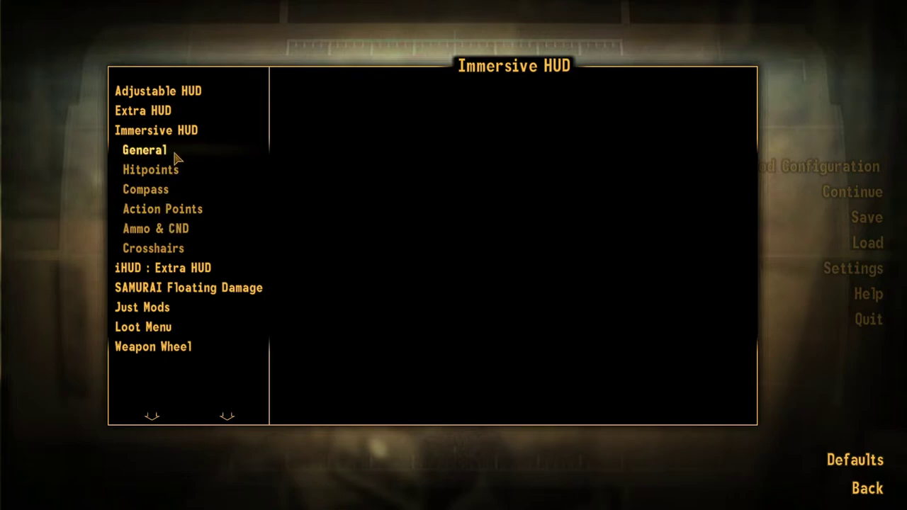
Step: Tick Show Encumbrance, Hardcore Needs and Rads in Extra HUD's Show / Move options
{"action": "left_click", "coordinate": [175, 155]}
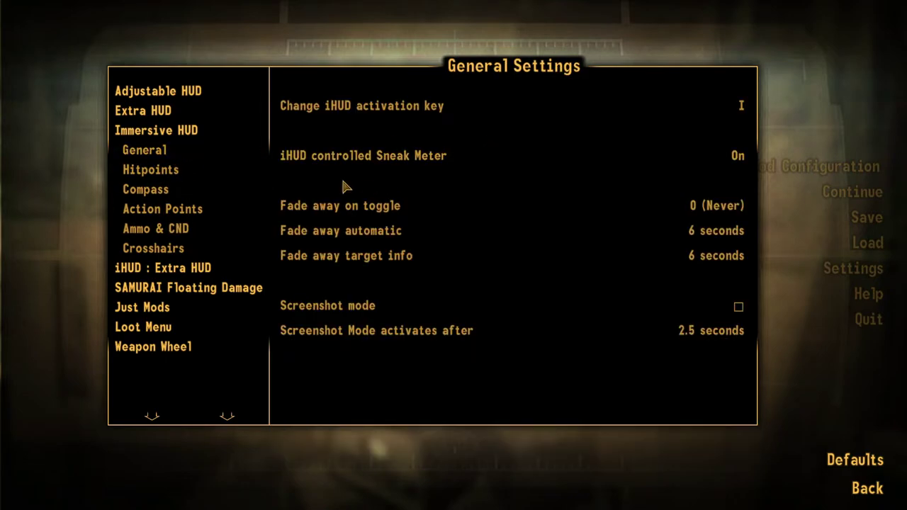
{"action": "left_click", "coordinate": [168, 117]}
{"action": "left_click", "coordinate": [157, 150]}
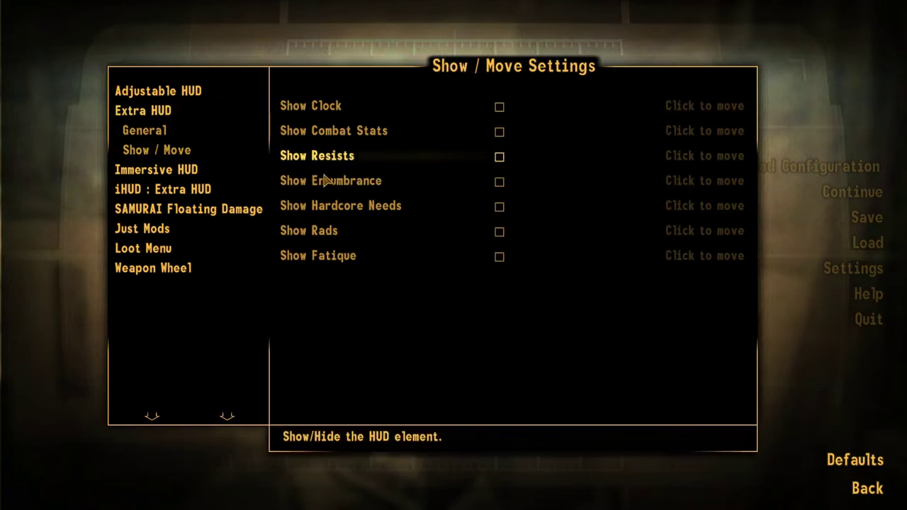
{"action": "left_click", "coordinate": [408, 190]}
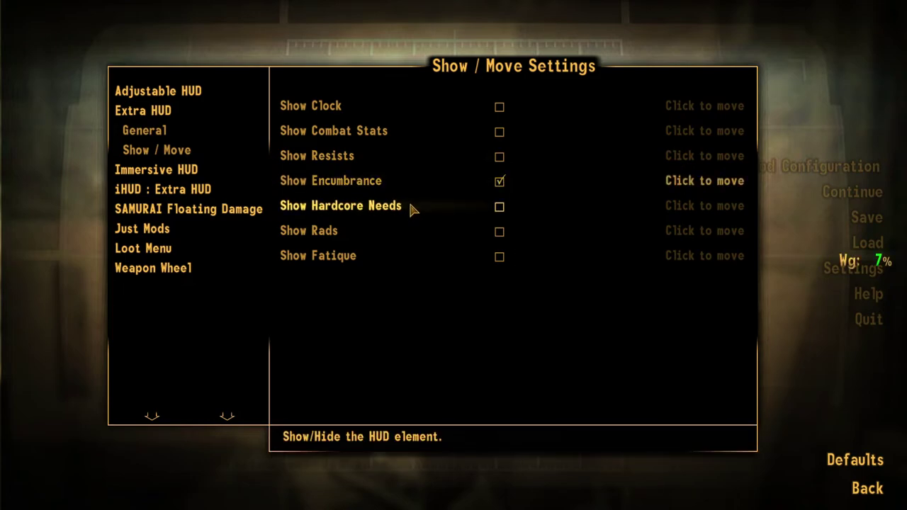
{"action": "left_click", "coordinate": [413, 208]}
{"action": "left_click", "coordinate": [413, 208]}
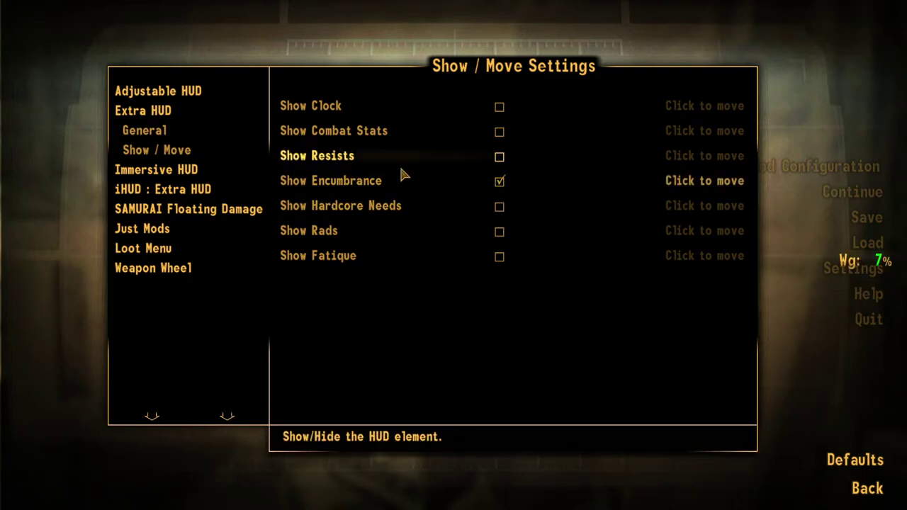
{"action": "left_click", "coordinate": [393, 211]}
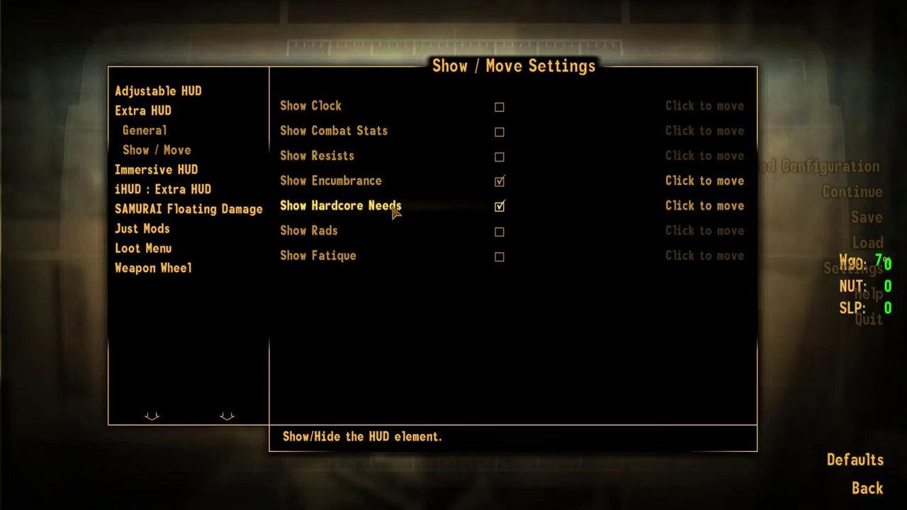
{"action": "left_click", "coordinate": [385, 233]}
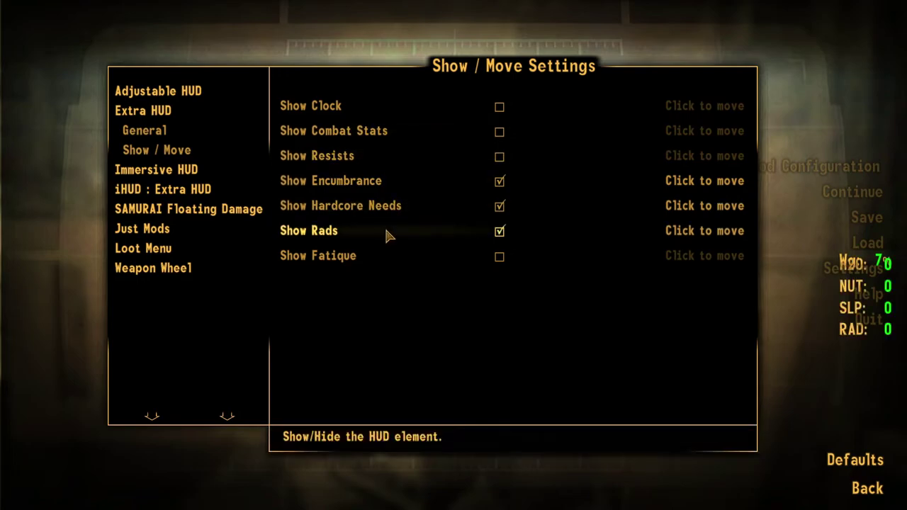
Step: Move the Hardcore Needs block up two notches with W, then resume play
{"action": "left_click", "coordinate": [703, 205]}
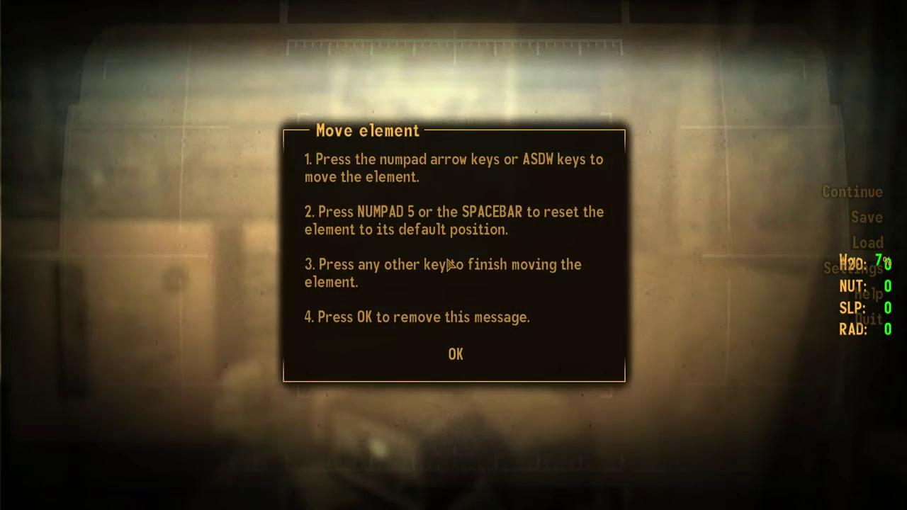
{"action": "key", "text": "w"}
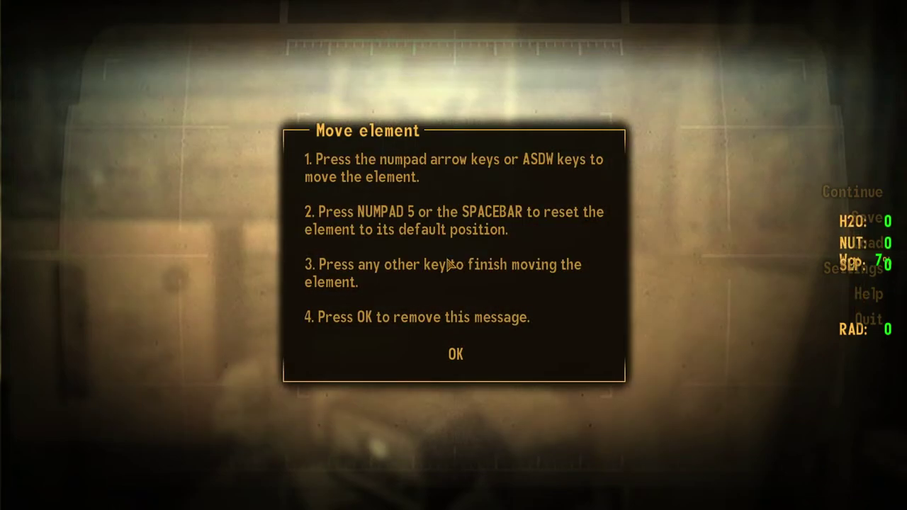
{"action": "key", "text": "w"}
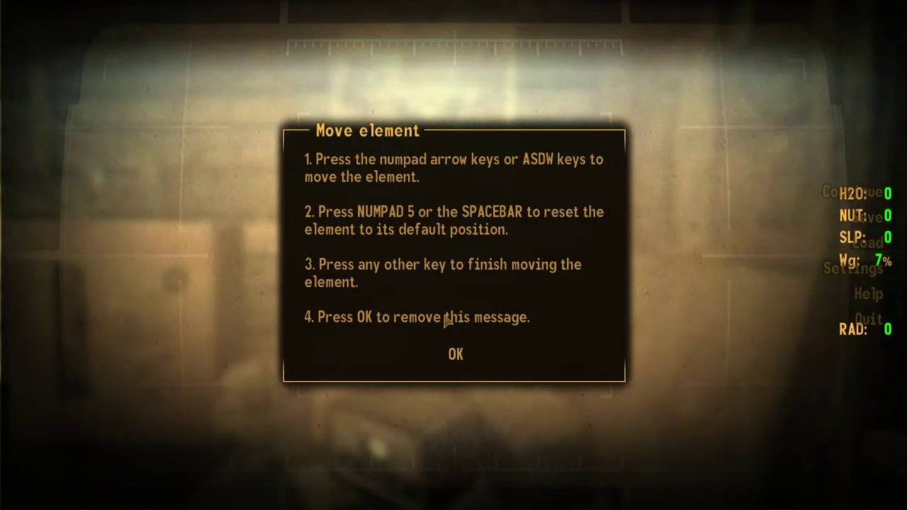
{"action": "left_click", "coordinate": [454, 354]}
{"action": "key", "text": "Escape"}
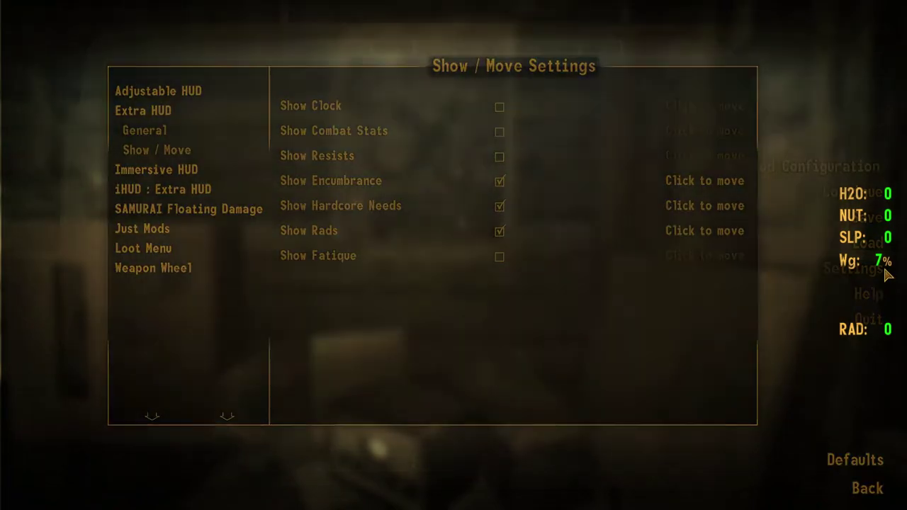
Step: Try the loot menu on the Toolbox and Cash Register, then choose 'Show me what you have for sale.'
{"action": "key", "text": "w"}
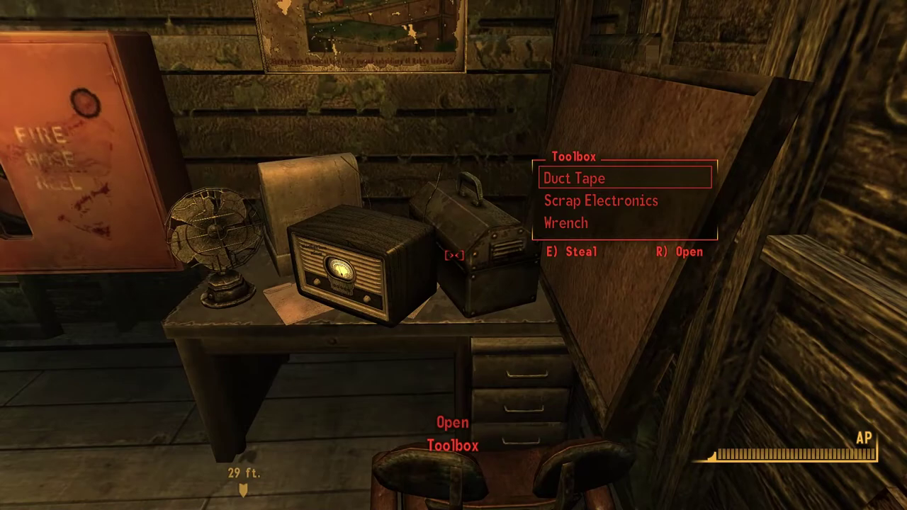
{"action": "key", "text": "s"}
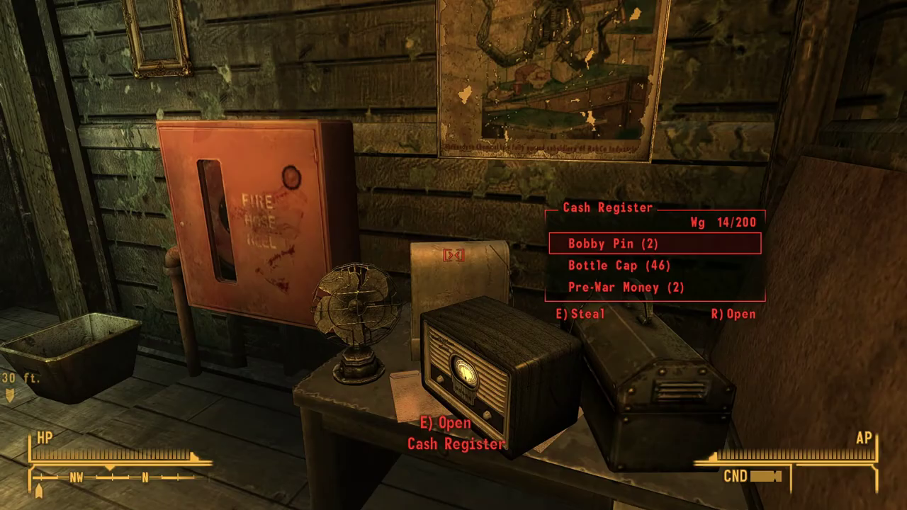
{"action": "scroll", "coordinate": [655, 265], "scroll_direction": "down", "scroll_amount": 2}
{"action": "scroll", "coordinate": [656, 266], "scroll_direction": "up", "scroll_amount": 2}
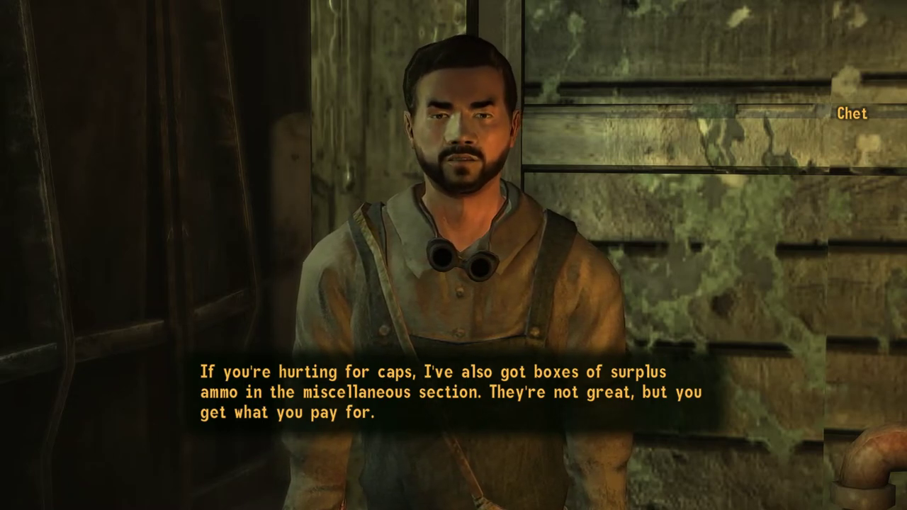
{"action": "left_click", "coordinate": [331, 366]}
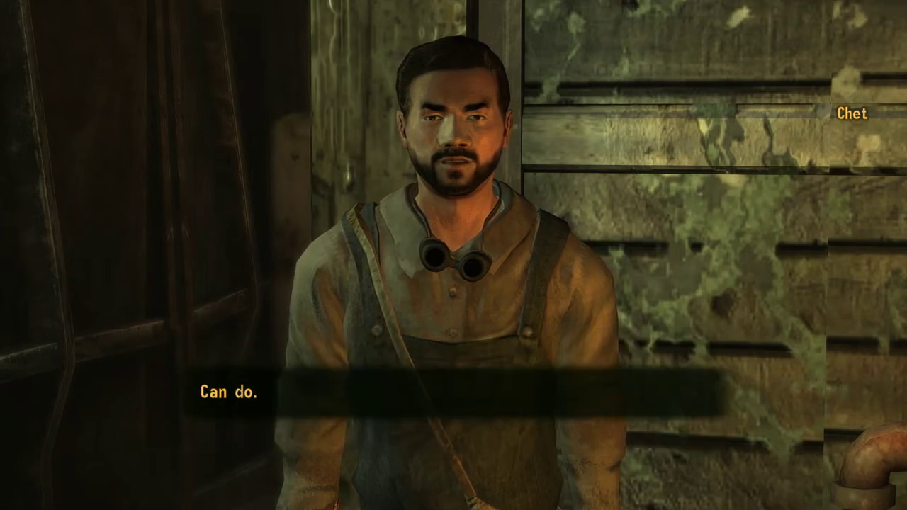